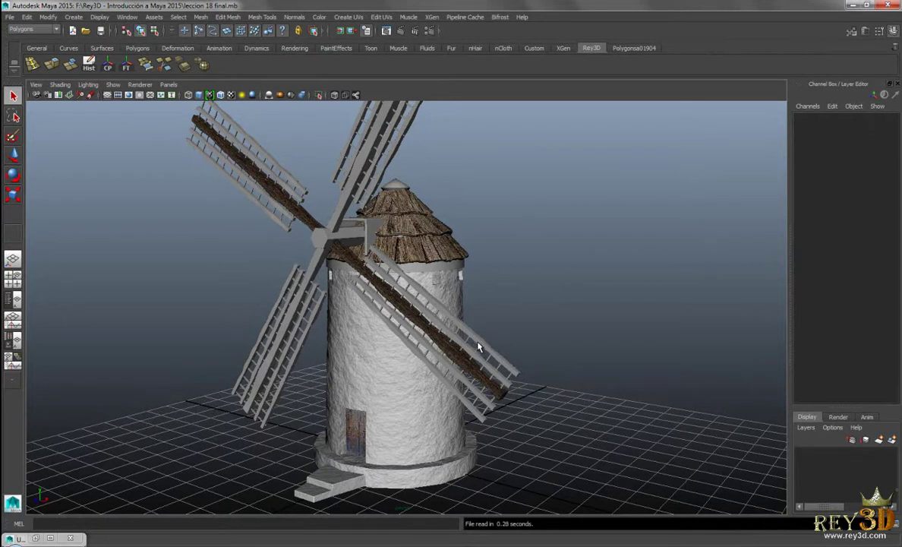
Orbit closer and alternate between the upright and diagonal sail spars to compare their textures
mouse_move(506, 284)
left_mouse_down("alt")
mouse_move(540, 317)
mouse_move(392, 291)
left_mouse_up("alt")
left_click(360, 245)
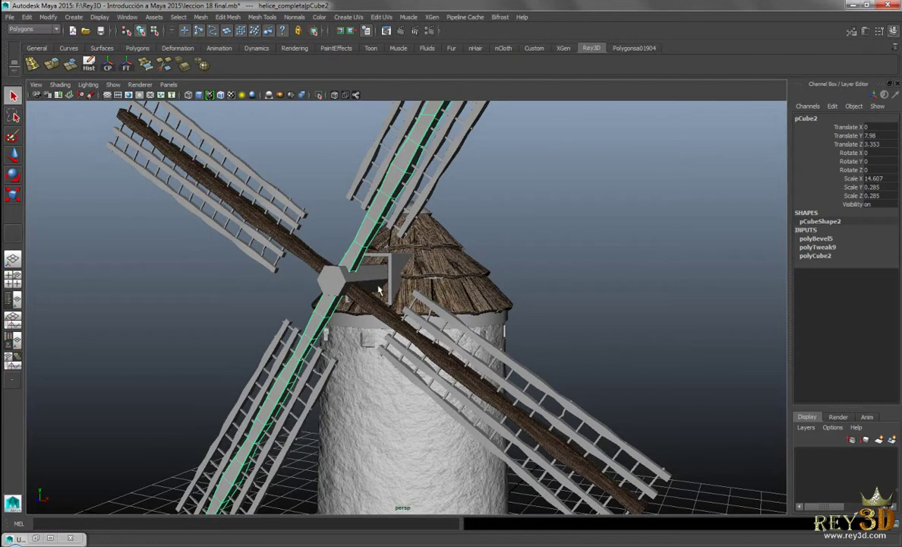
left_click(382, 311)
mouse_move(437, 275)
left_mouse_down("alt")
mouse_move(546, 253)
mouse_move(558, 276)
mouse_move(549, 237)
mouse_move(558, 235)
mouse_move(544, 240)
mouse_move(568, 238)
mouse_move(543, 242)
left_mouse_up("alt")
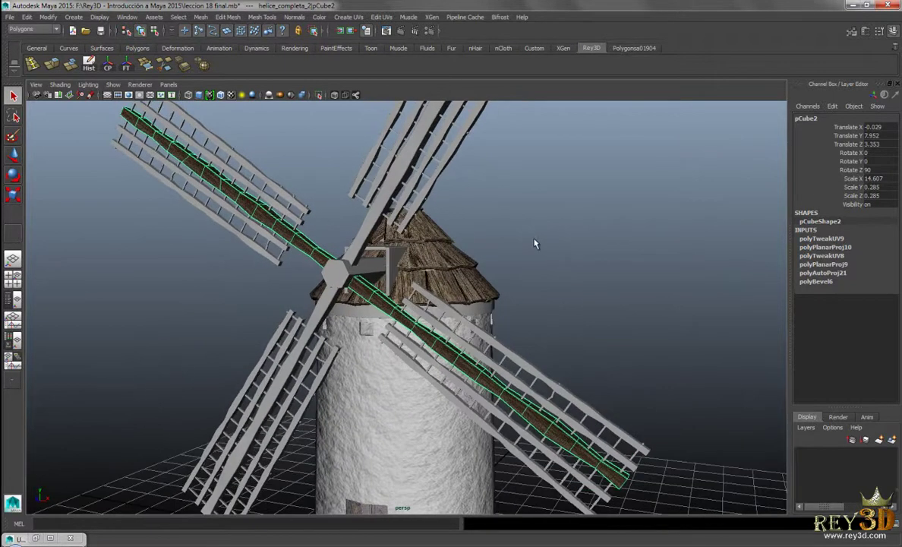
right_click_drag(544, 246, 551, 257, "alt")
right_click_drag(385, 233, 374, 274, "alt")
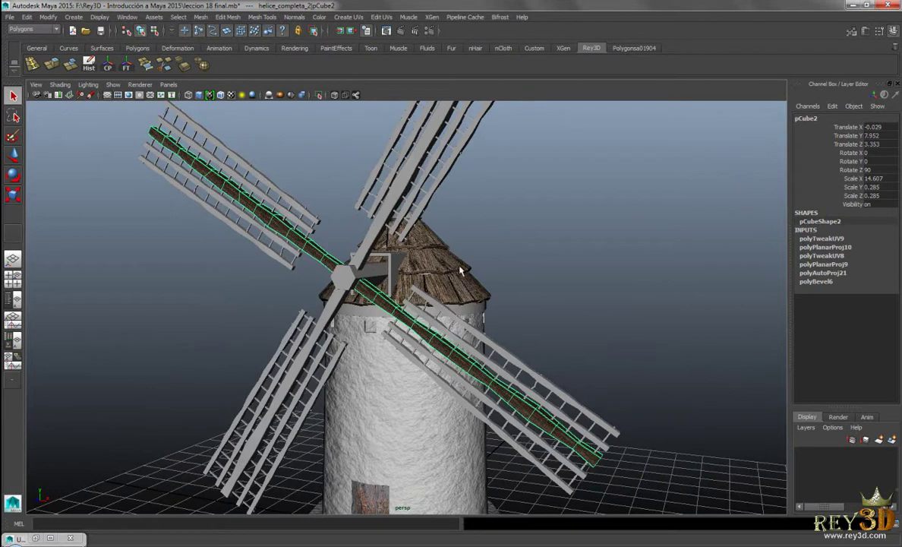
left_click(394, 298, "ctrl")
left_click(376, 306)
left_click(343, 250)
left_click(364, 263)
left_click(363, 262)
left_click(373, 282)
Select the wood-textured diagonal spar and restore the UV Texture Editor from the taskbar
left_click(367, 262)
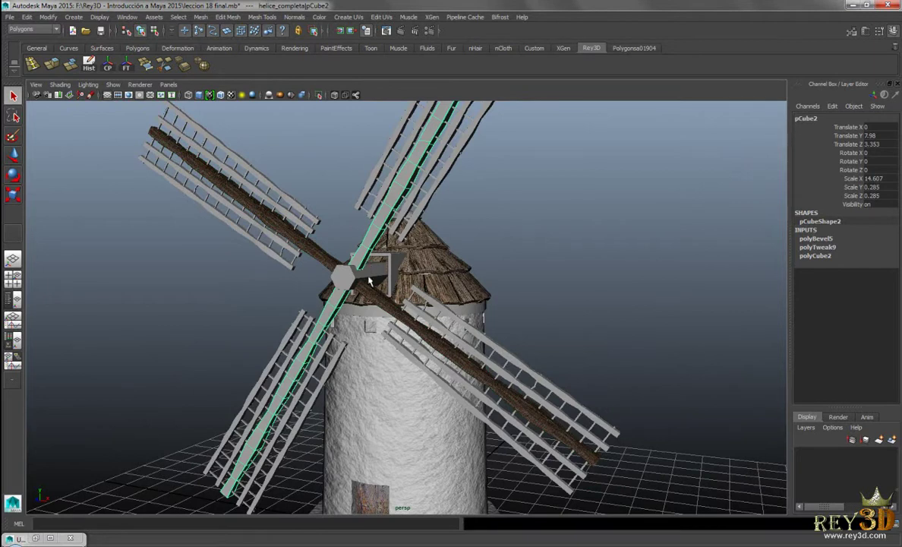
left_click(369, 282)
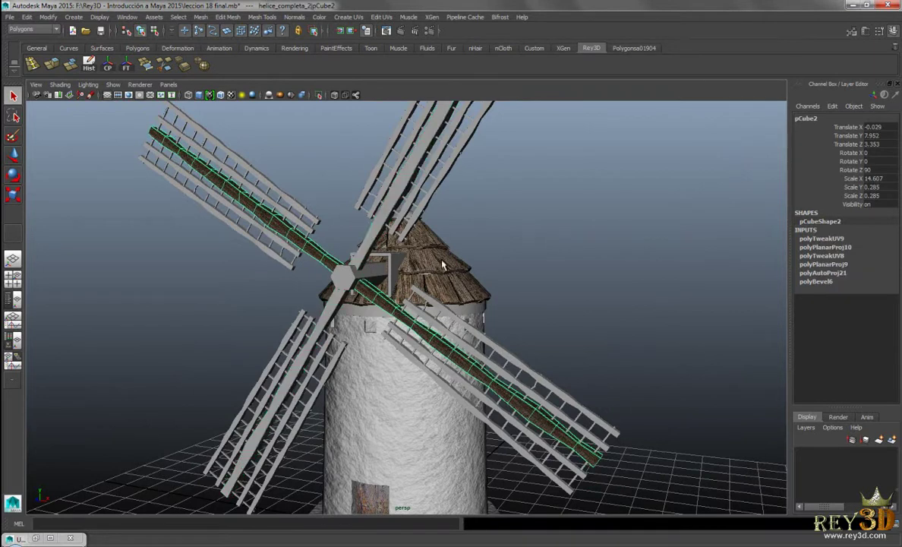
left_click(560, 240)
left_click_drag(323, 292, 366, 286, "alt")
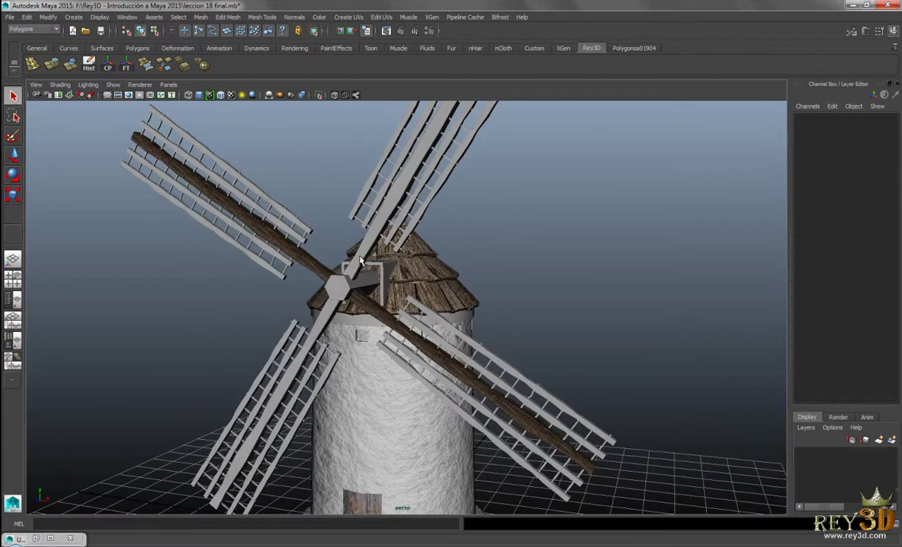
left_click(361, 260)
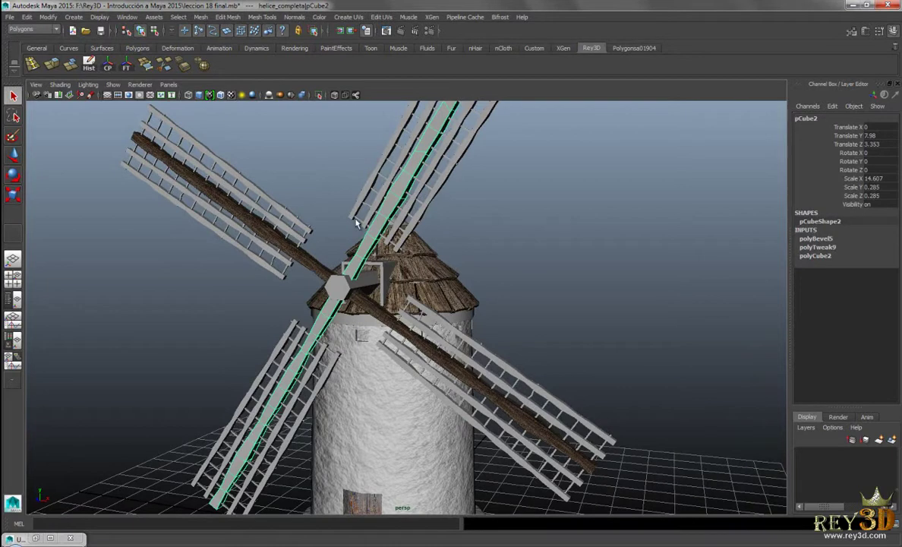
left_click(373, 308)
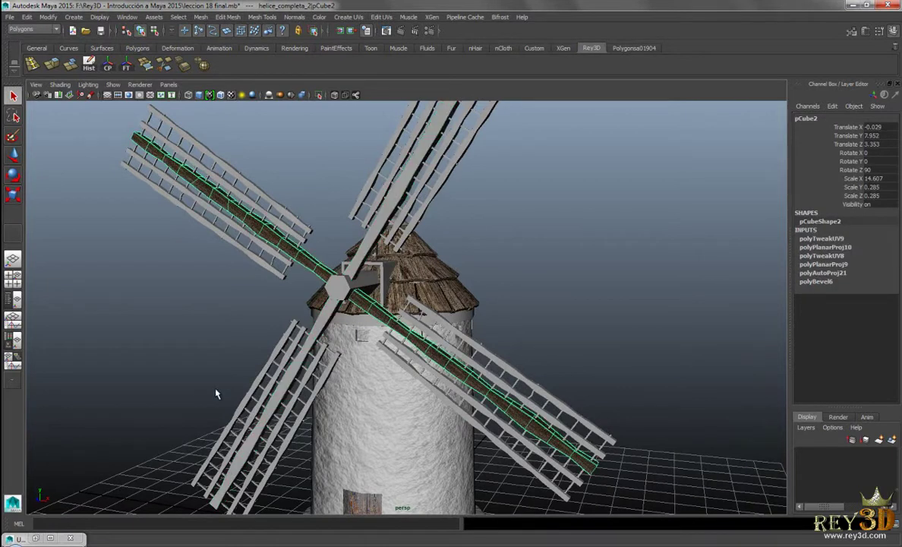
left_click(31, 541)
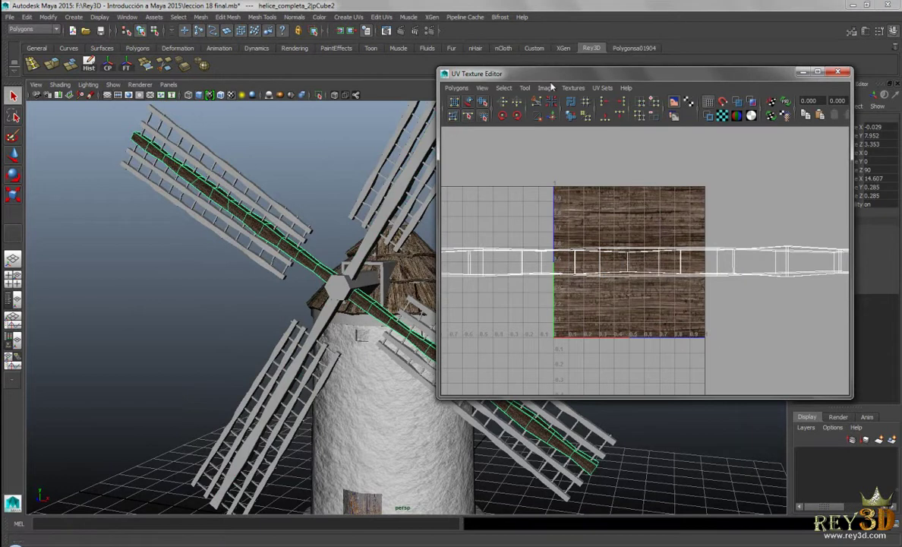
Compare the untextured and wood-textured spars' UV layouts in the UV Texture Editor
left_click_drag(554, 78, 562, 71)
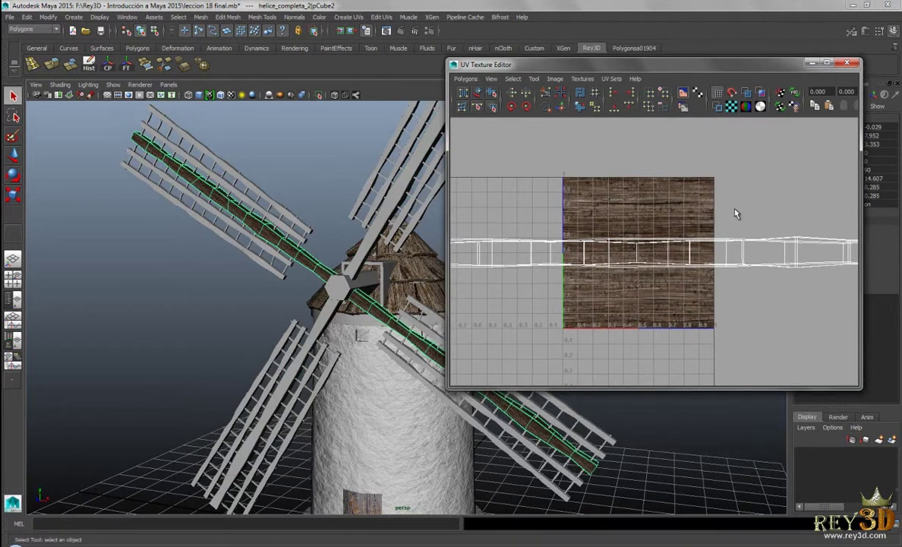
left_click(372, 250)
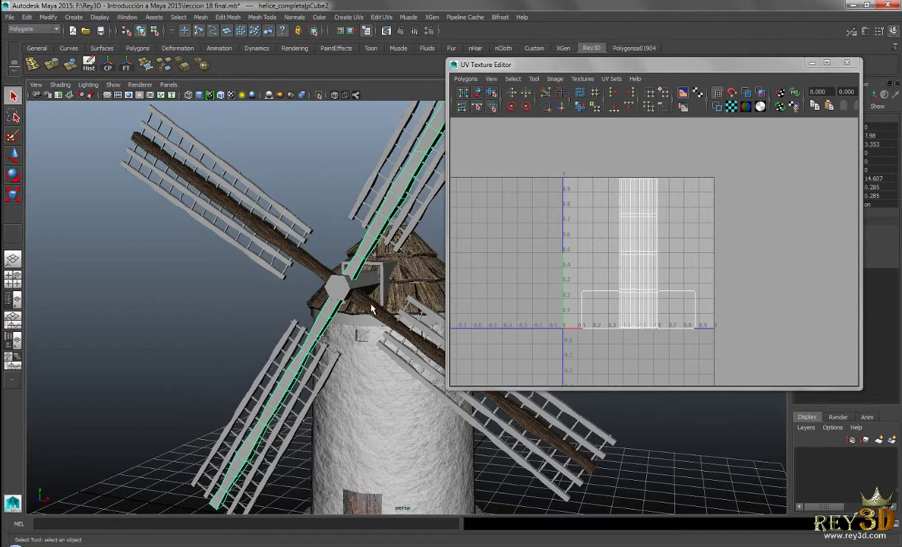
left_click(372, 307)
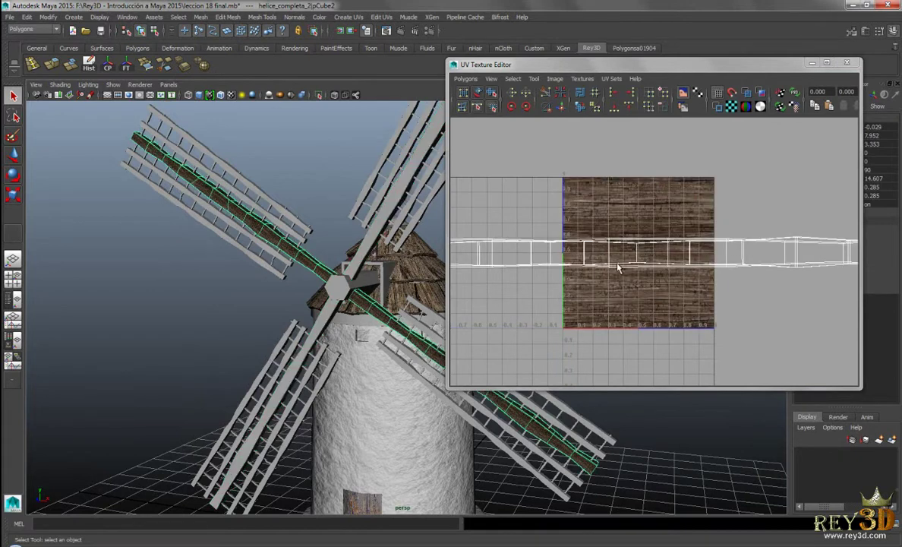
left_click(367, 250)
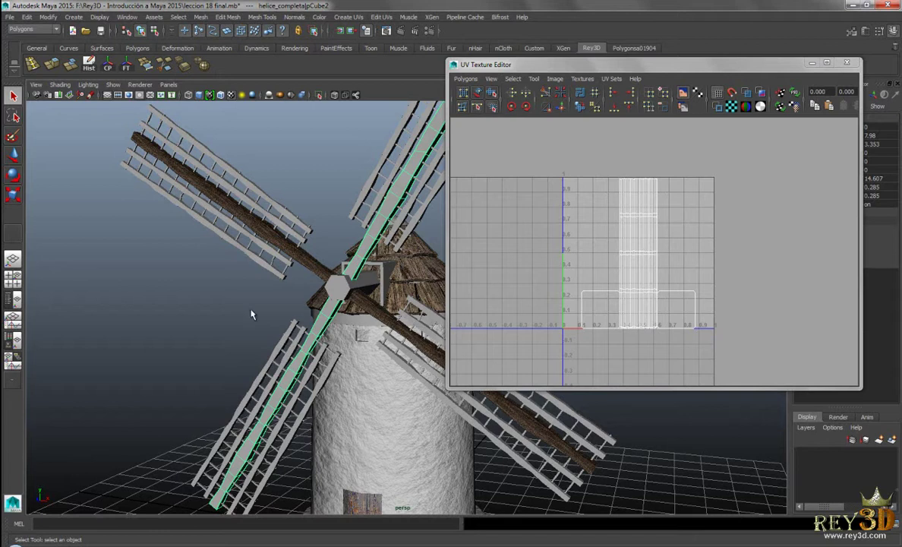
mouse_move(333, 287)
middle_mouse_down("alt")
mouse_move(343, 301)
mouse_move(322, 285)
middle_mouse_up("alt")
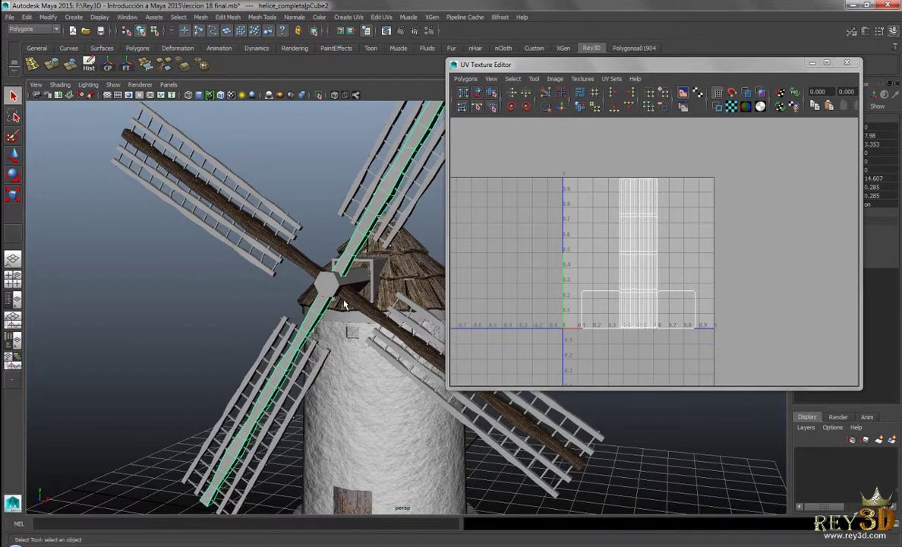
Select the wood-textured spar first, then add the untextured spar to the selection
left_click(335, 300)
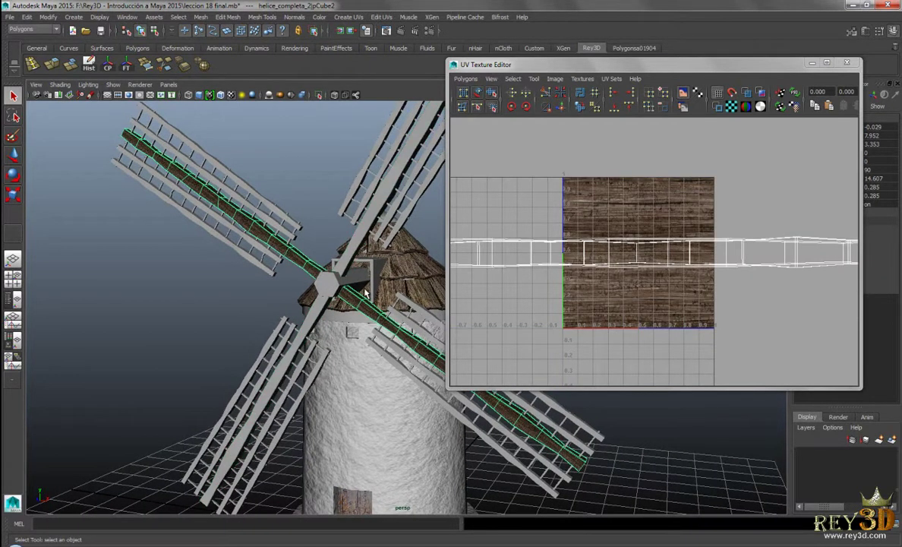
left_click(343, 242)
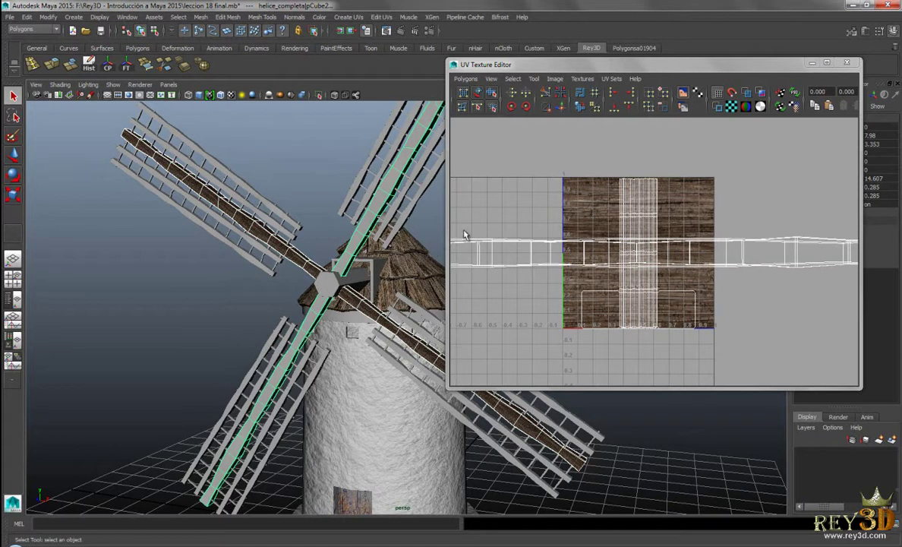
left_click(201, 17)
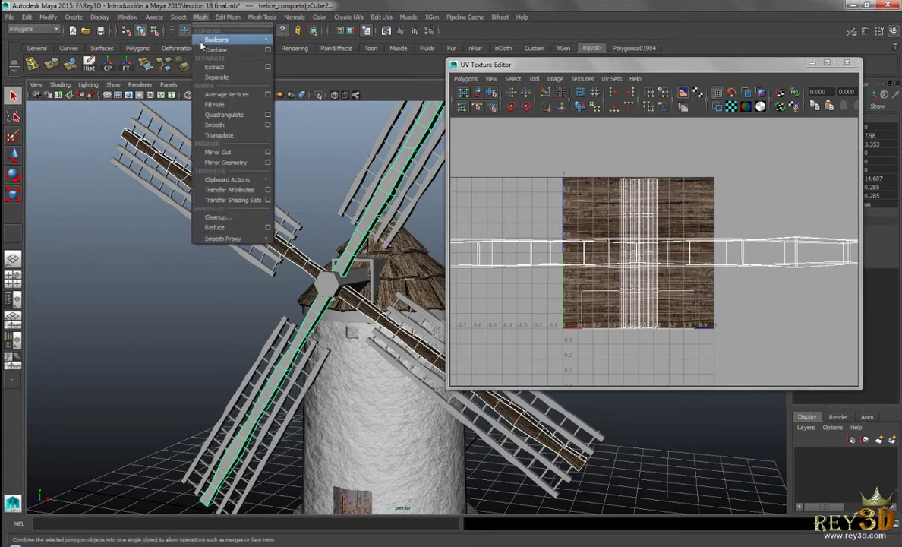
Transfer UVs to the untextured spar with reset Transfer Attributes settings and UV Sets set to All
left_click(268, 190)
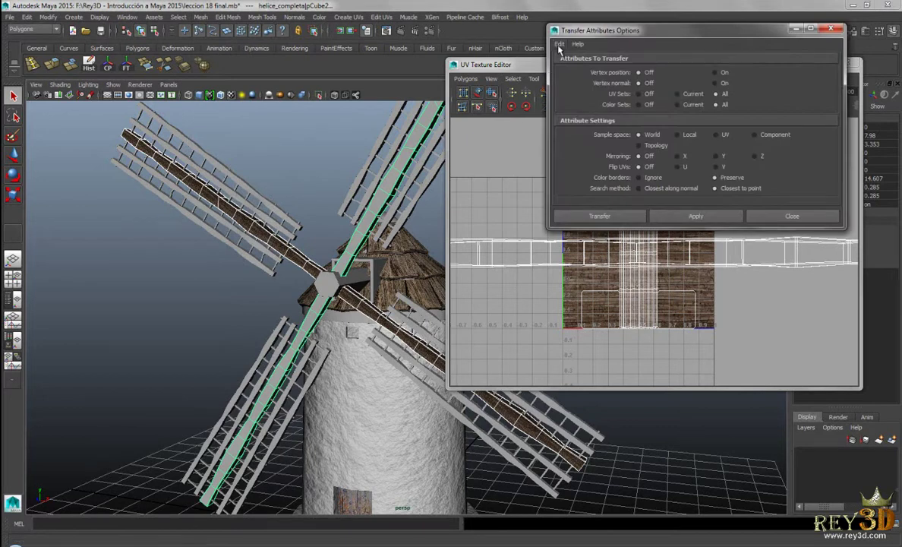
left_click(559, 44)
left_click(559, 45)
left_click(559, 45)
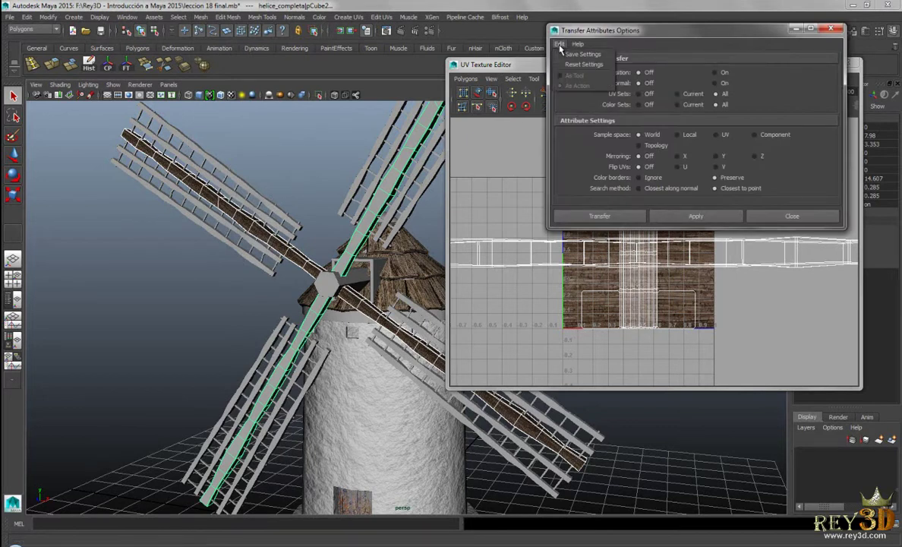
left_click(585, 63)
left_click_drag(642, 34, 224, 41)
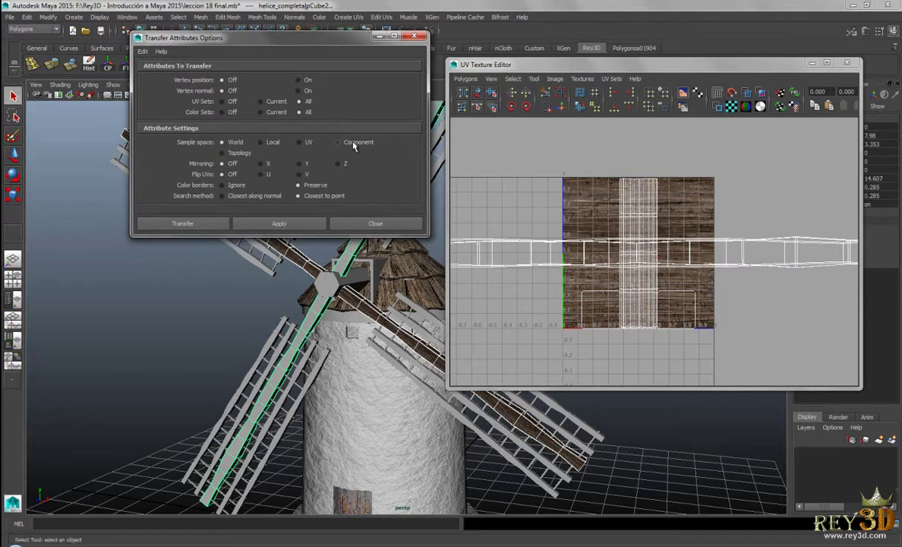
left_click(202, 224)
left_click(213, 323)
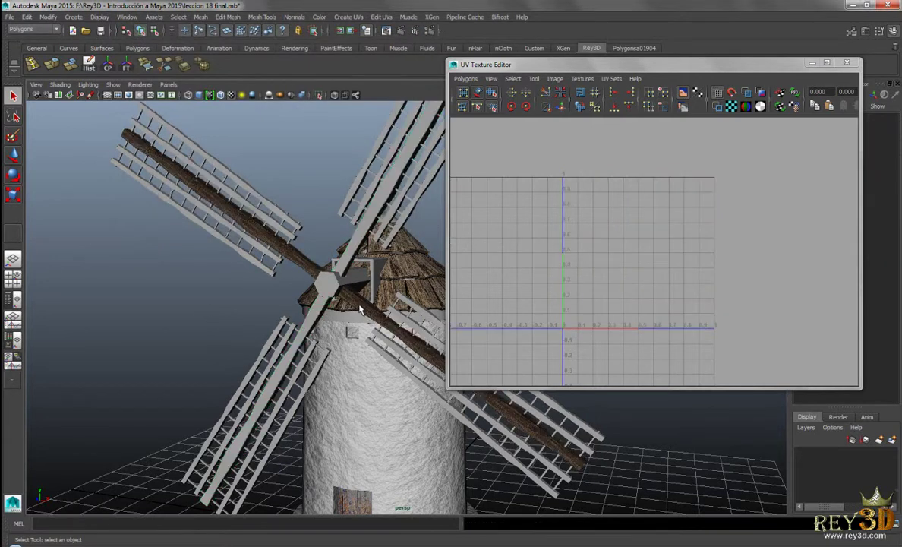
Check the second spar's transferred UVs and assign it the existing madera wood material
left_click(361, 310)
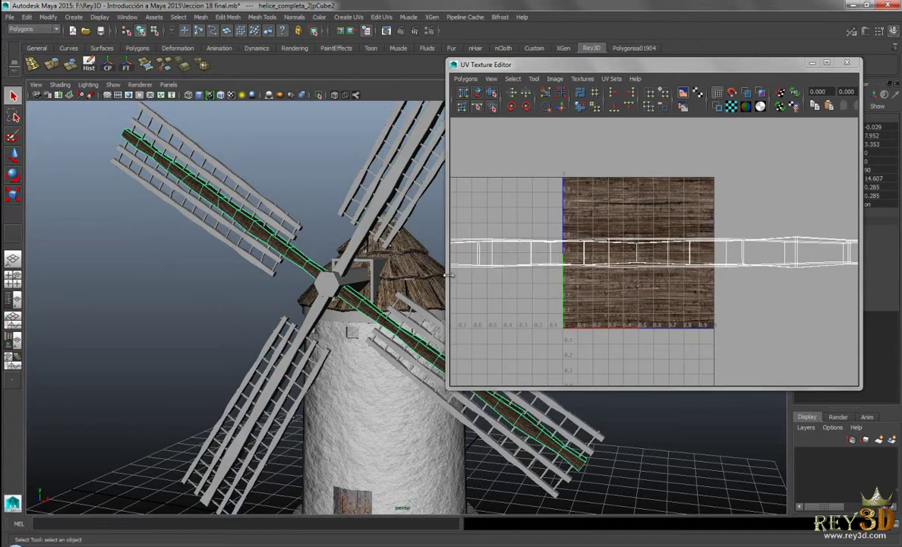
left_click(352, 249)
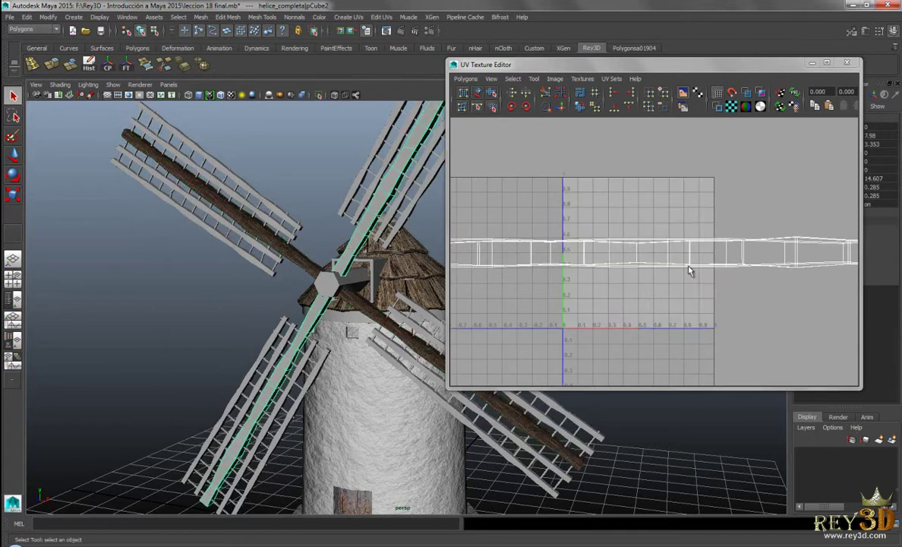
left_click_drag(340, 250, 394, 274, "alt")
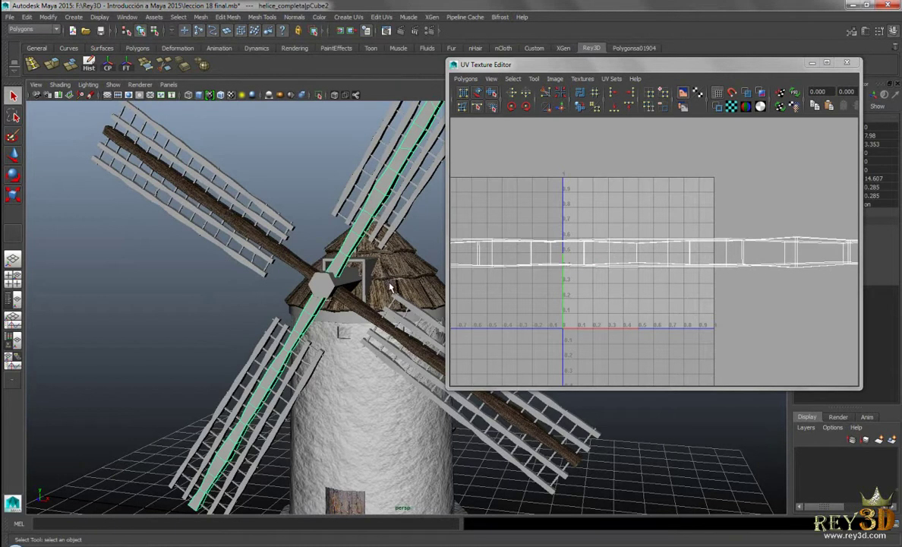
right_click_drag(382, 299, 402, 308, "alt")
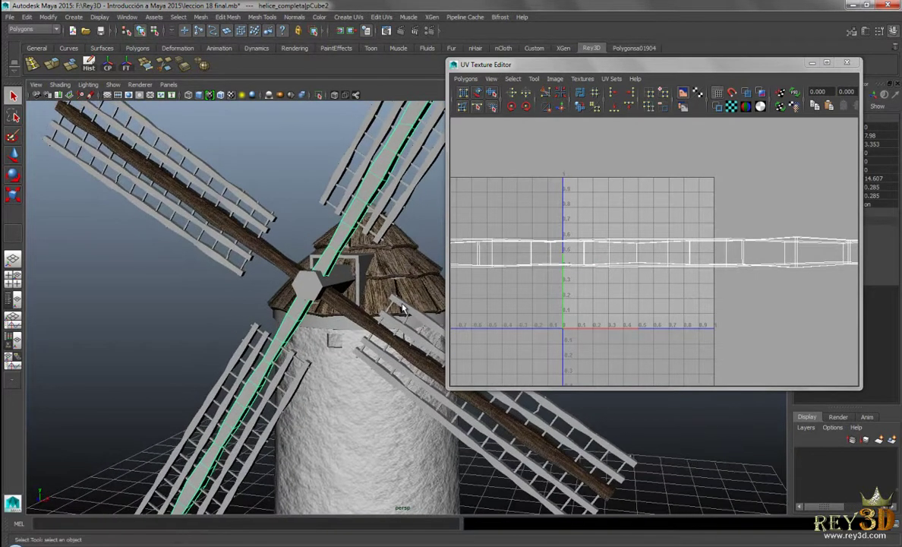
mouse_move(335, 245)
right_mouse_down()
mouse_move(364, 471)
mouse_move(403, 485)
right_mouse_up()
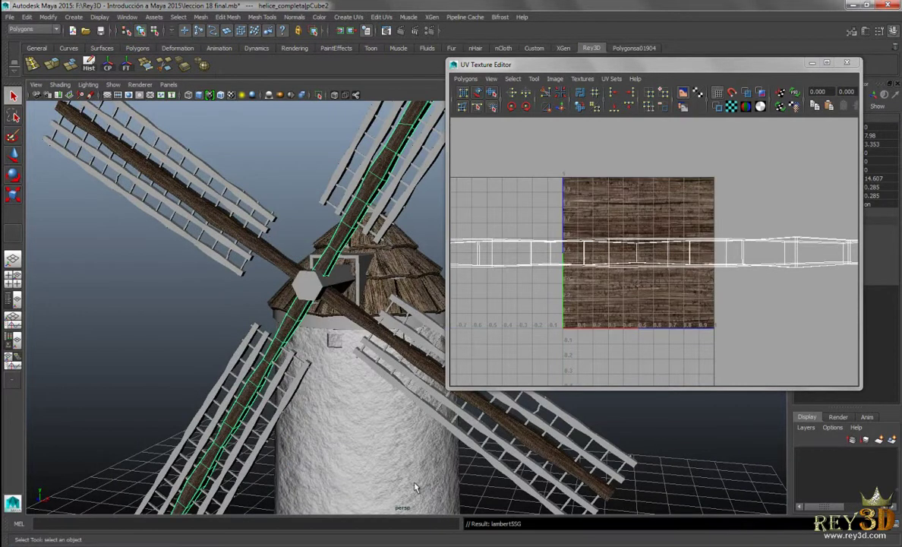
scroll(289, 274, "up", 2)
mouse_move(290, 273)
left_mouse_down("alt")
mouse_move(448, 261)
mouse_move(414, 348)
left_mouse_up("alt")
Close the UV Texture Editor, select the hexagonal hub and delete its construction history
left_click(847, 63)
mouse_move(425, 259)
left_mouse_down("alt")
mouse_move(483, 276)
mouse_move(499, 329)
mouse_move(439, 296)
left_mouse_up("alt")
left_click(499, 329)
left_click(528, 235)
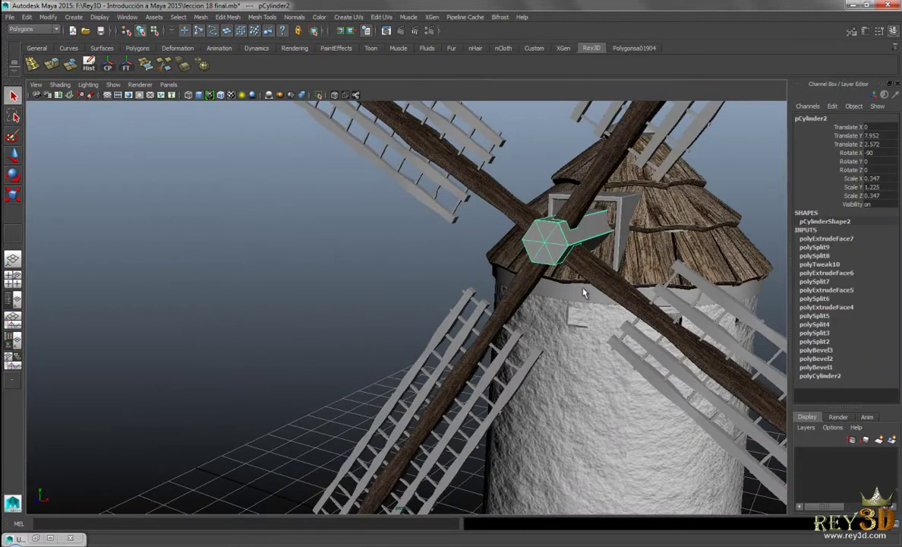
scroll(577, 302, "up", 5)
mouse_move(464, 352)
left_mouse_down("alt")
mouse_move(486, 334)
mouse_move(507, 344)
mouse_move(475, 323)
mouse_move(488, 325)
left_mouse_up("alt")
scroll(616, 308, "down", 4)
scroll(616, 307, "down", 5)
scroll(483, 312, "up", 5)
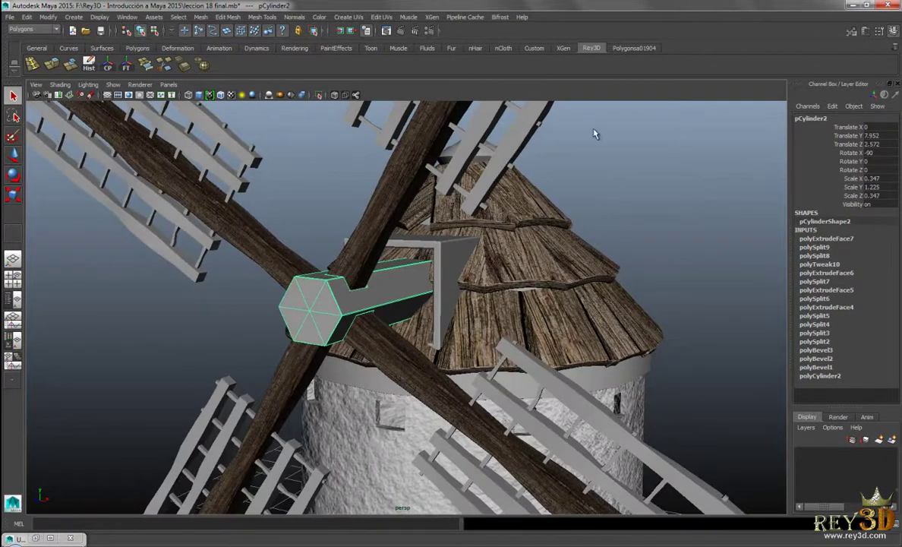
left_click(89, 63)
Assign the existing wood material to the hub
mouse_move(386, 245)
left_mouse_down("alt")
mouse_move(400, 284)
mouse_move(430, 305)
left_mouse_up("alt")
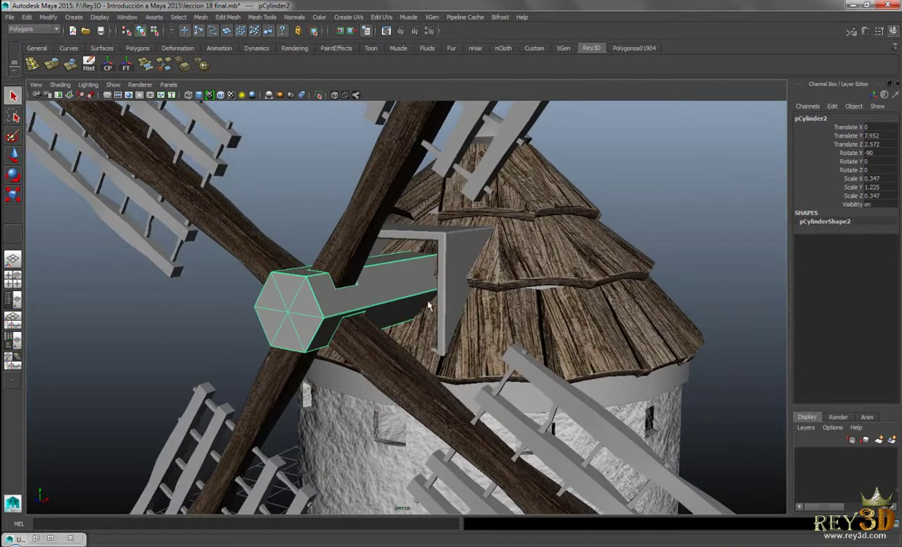
mouse_move(292, 308)
right_mouse_down()
mouse_move(308, 538)
mouse_move(361, 516)
right_mouse_up()
mouse_move(272, 279)
left_mouse_down("alt")
mouse_move(341, 336)
mouse_move(239, 292)
mouse_move(226, 313)
left_mouse_up("alt")
left_click(236, 158)
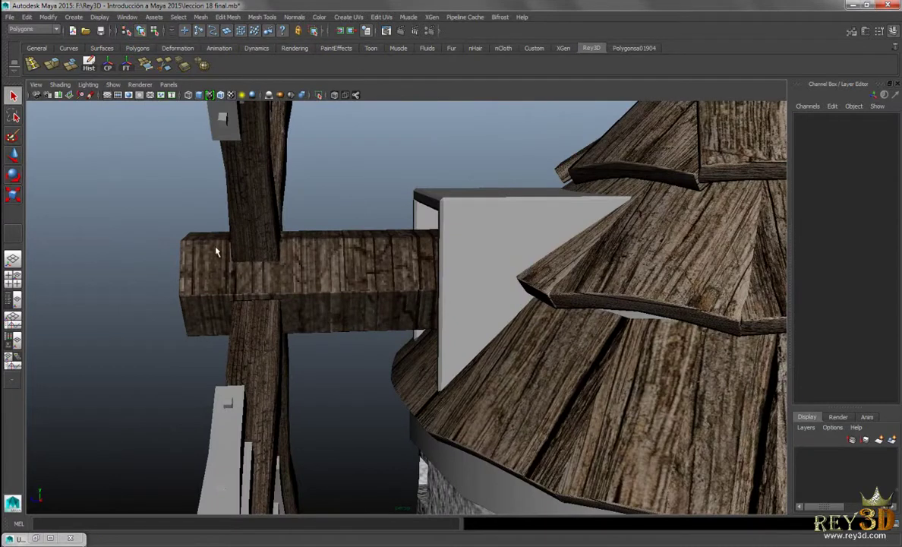
Select the hub axle and show its UV layout in the UV Texture Editor
mouse_move(388, 277)
left_mouse_down("alt")
mouse_move(272, 266)
mouse_move(338, 215)
mouse_move(411, 215)
mouse_move(491, 274)
mouse_move(433, 318)
mouse_move(312, 306)
mouse_move(288, 260)
mouse_move(272, 292)
mouse_move(284, 259)
left_mouse_up("alt")
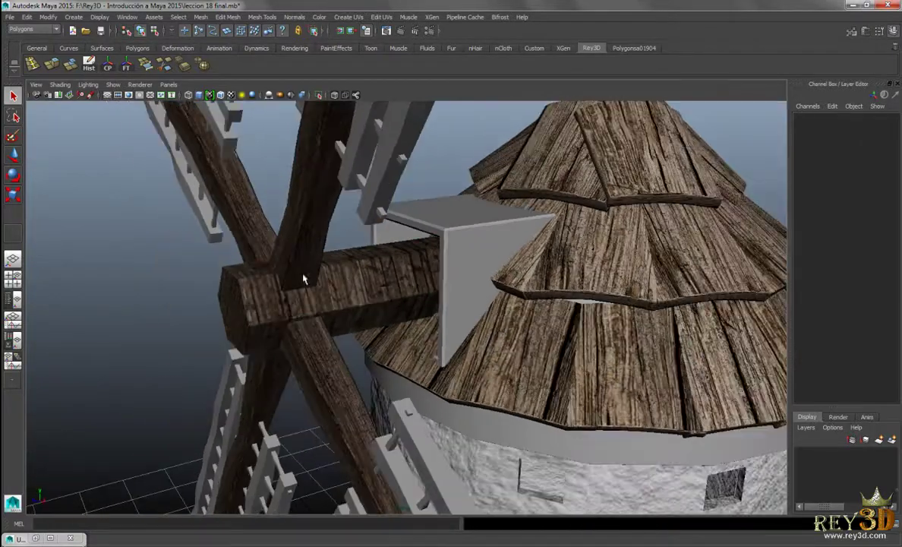
left_click(325, 263)
left_click(348, 16)
left_click(345, 17)
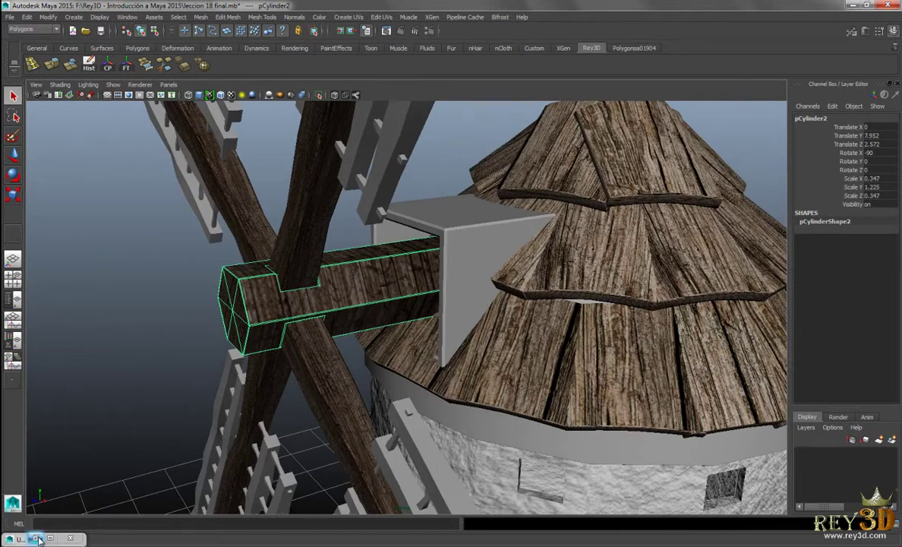
left_click(46, 498)
left_click_drag(633, 71, 644, 112)
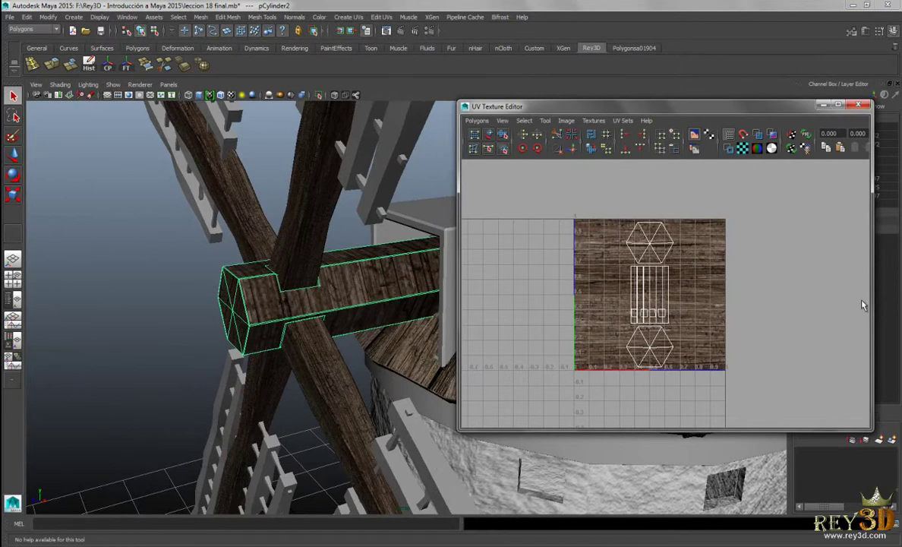
Apply Automatic Mapping to the hub and reselect it to view the new UV shells
left_click(349, 17)
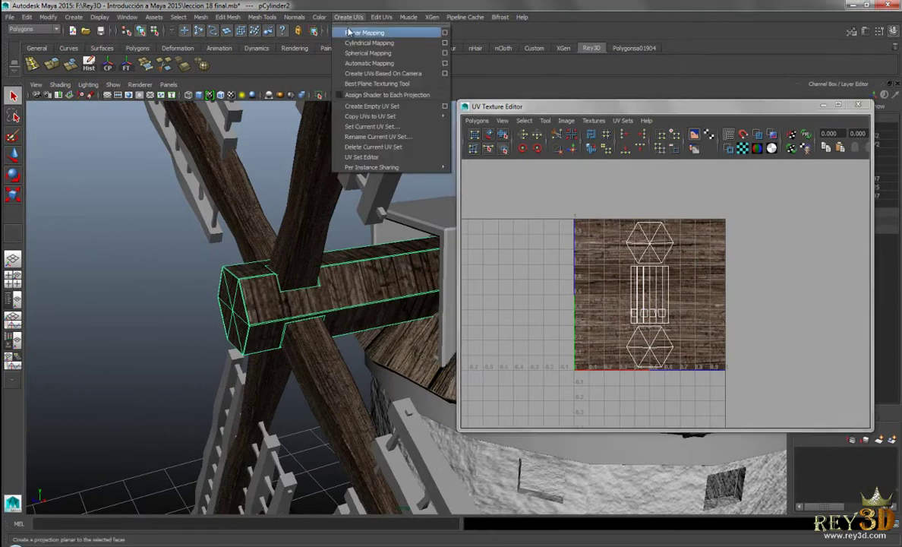
left_click(350, 63)
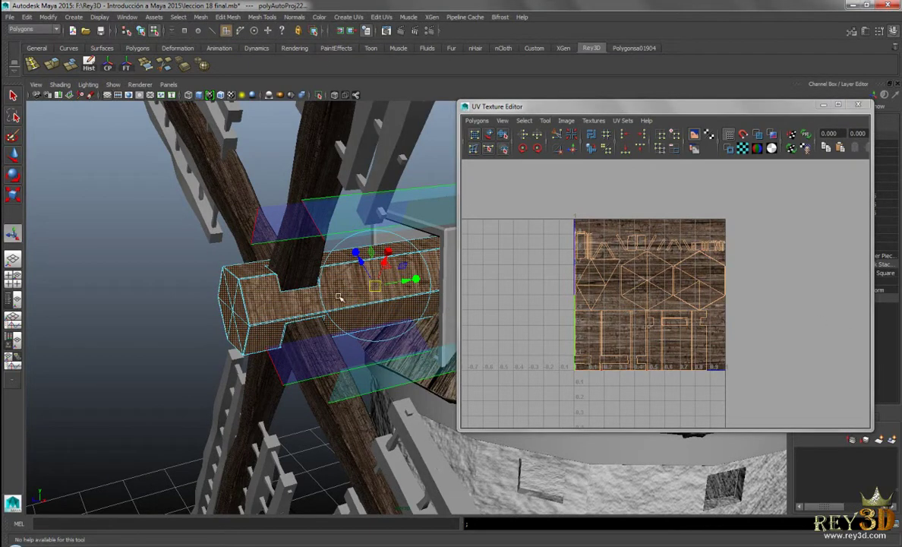
right_click(251, 288)
left_click(141, 290)
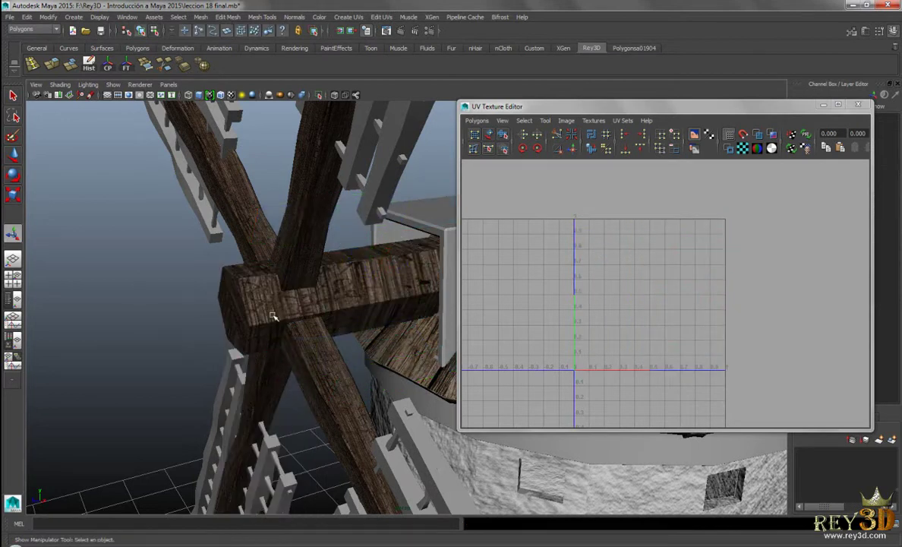
left_click_drag(274, 316, 369, 262, "alt")
left_click(383, 316)
mouse_move(382, 316)
left_mouse_down("alt")
mouse_move(324, 265)
mouse_move(312, 271)
mouse_move(328, 313)
left_mouse_up("alt")
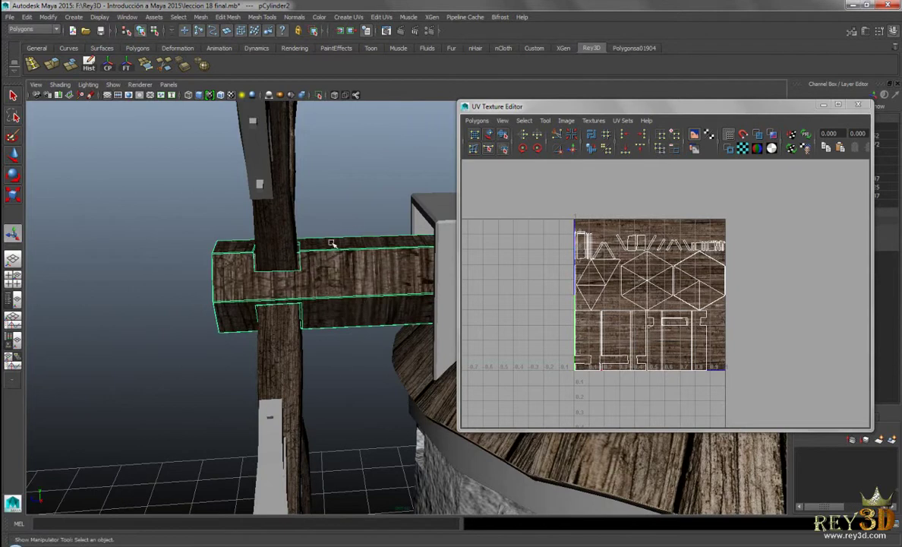
scroll(346, 289, "up", 4)
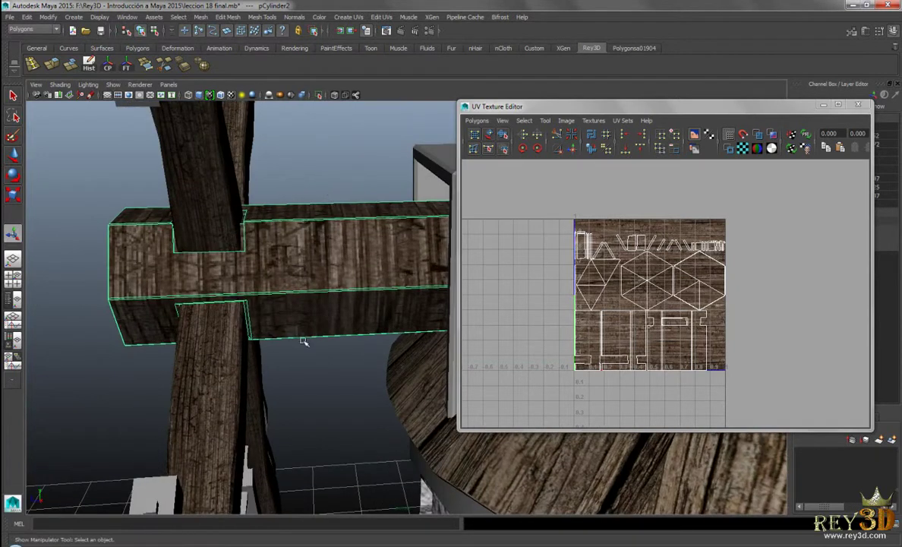
left_click_drag(352, 262, 307, 263, "alt")
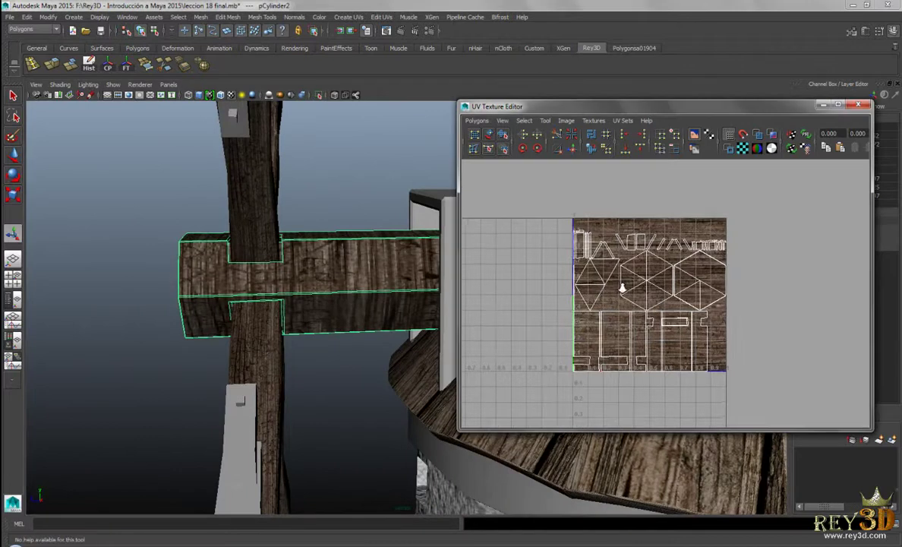
scroll(622, 289, "up", 5)
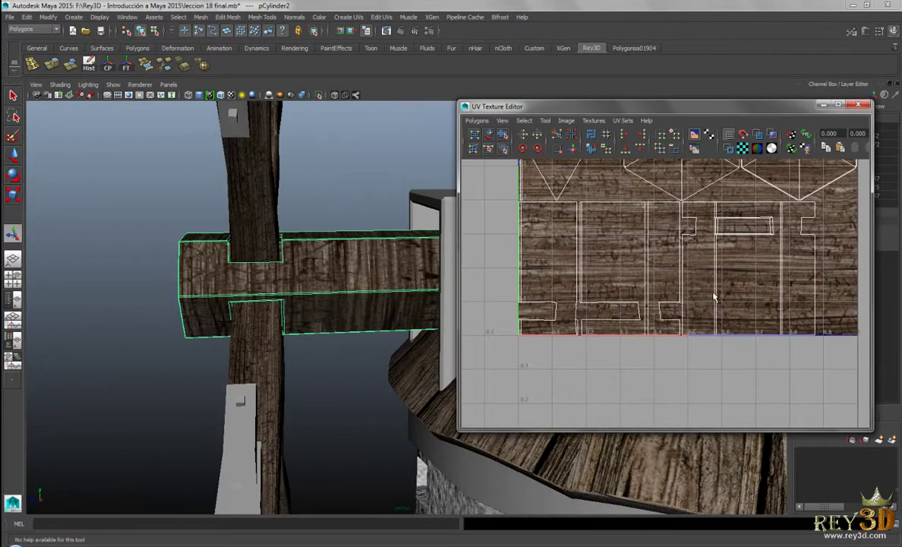
Switch the beam to face selection mode and marquee-select its faces
right_click_drag(645, 272, 683, 276)
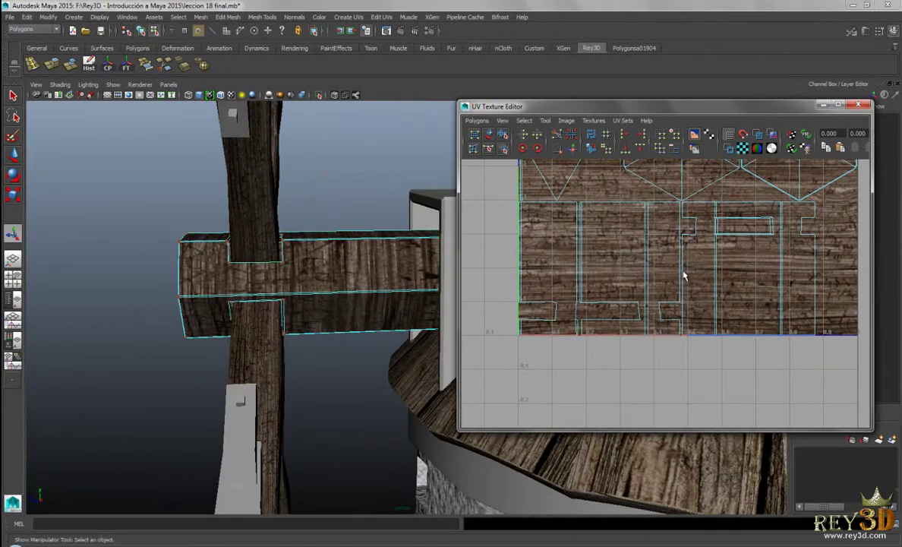
right_click_drag(337, 260, 335, 283)
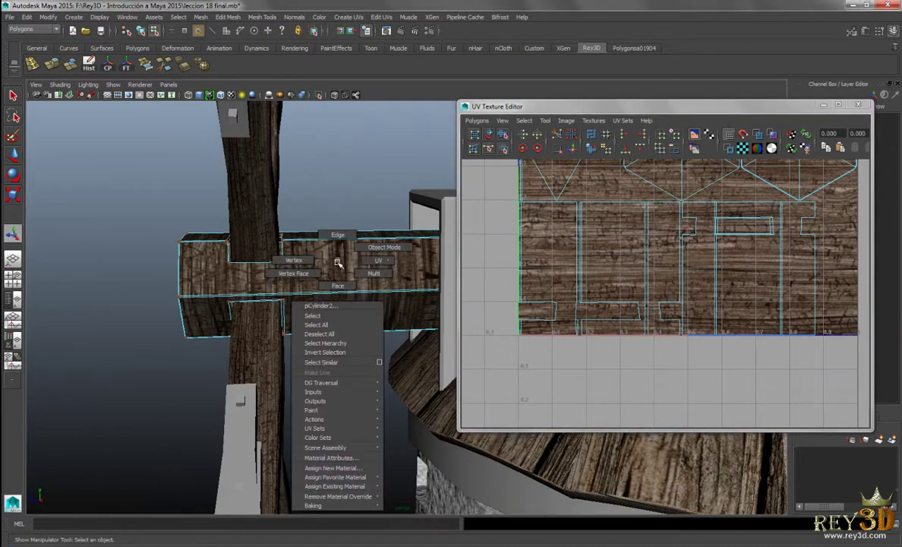
left_click(320, 281)
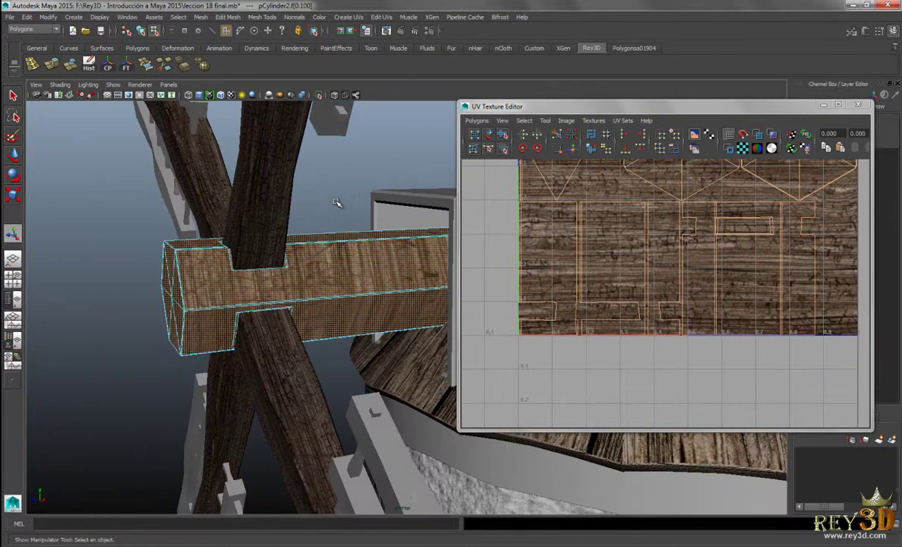
left_click_drag(337, 202, 325, 216, "alt")
left_click_drag(348, 352, 346, 351)
mouse_move(231, 346)
left_mouse_down("alt")
mouse_move(347, 347)
mouse_move(420, 324)
mouse_move(284, 355)
mouse_move(395, 349)
left_mouse_up("alt")
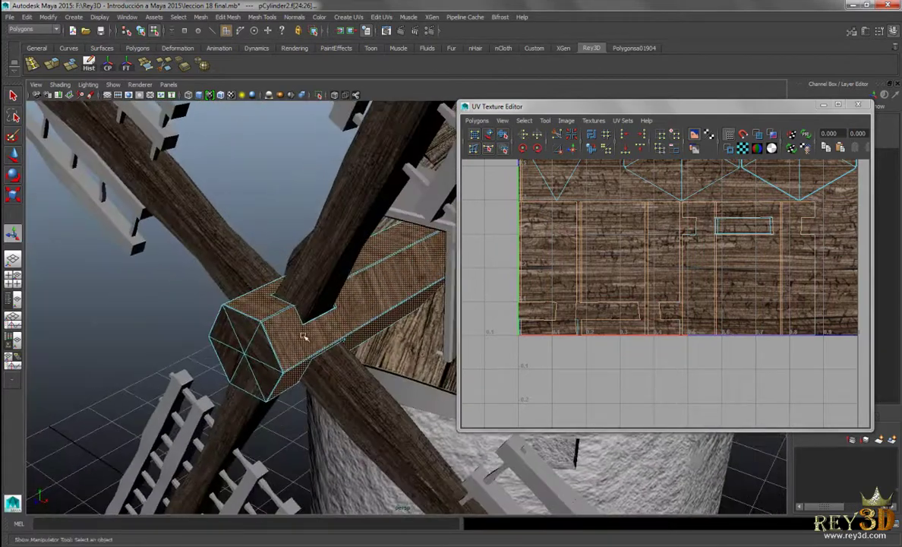
scroll(511, 226, "down", 2)
scroll(511, 227, "down", 2)
scroll(660, 339, "up", 1)
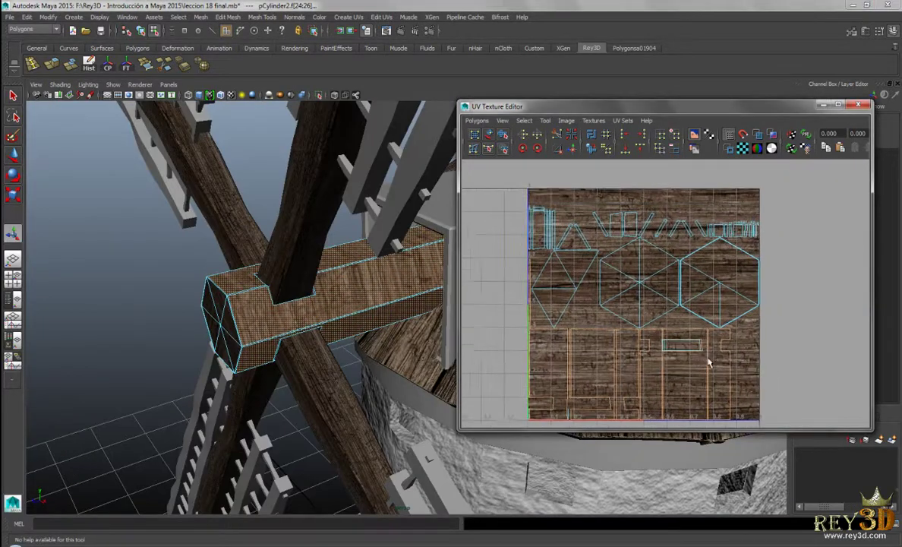
scroll(709, 358, "up", 2)
scroll(664, 256, "up", 1)
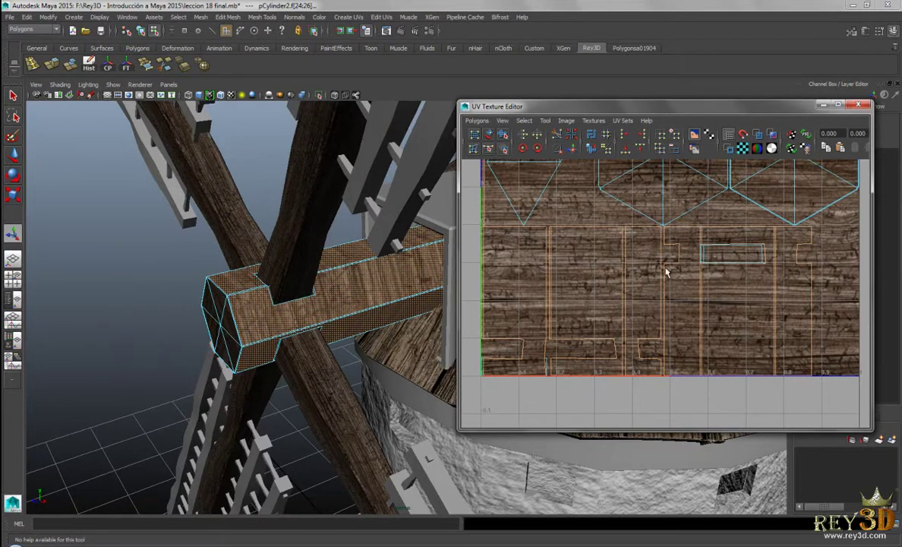
mouse_move(425, 297)
left_mouse_down("alt")
mouse_move(466, 272)
mouse_move(294, 269)
mouse_move(402, 276)
mouse_move(399, 246)
mouse_move(421, 241)
mouse_move(361, 280)
mouse_move(312, 262)
mouse_move(365, 265)
left_mouse_up("alt")
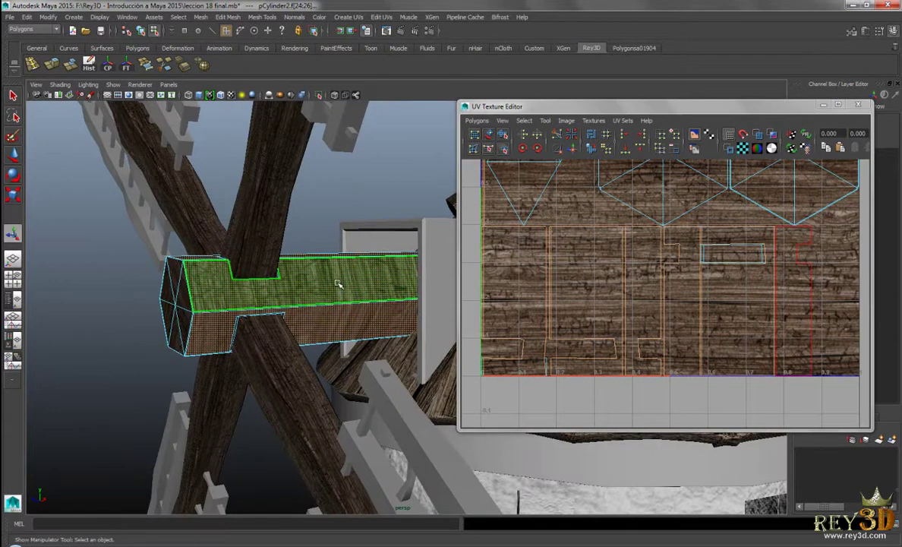
Convert the selected beam faces to UVs and rotate them 90 degrees with two -45 rotations
right_click(343, 234, "ctrl")
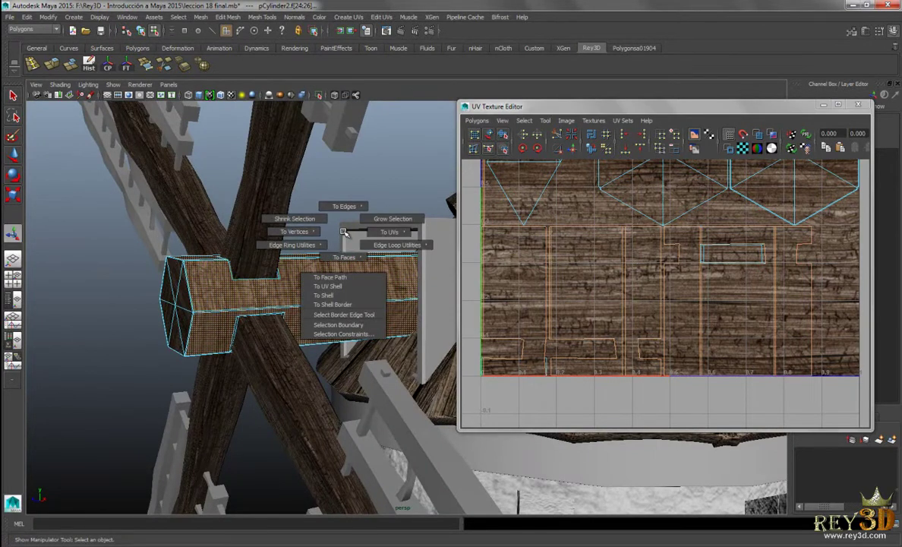
right_click_drag(347, 231, 411, 234, "ctrl")
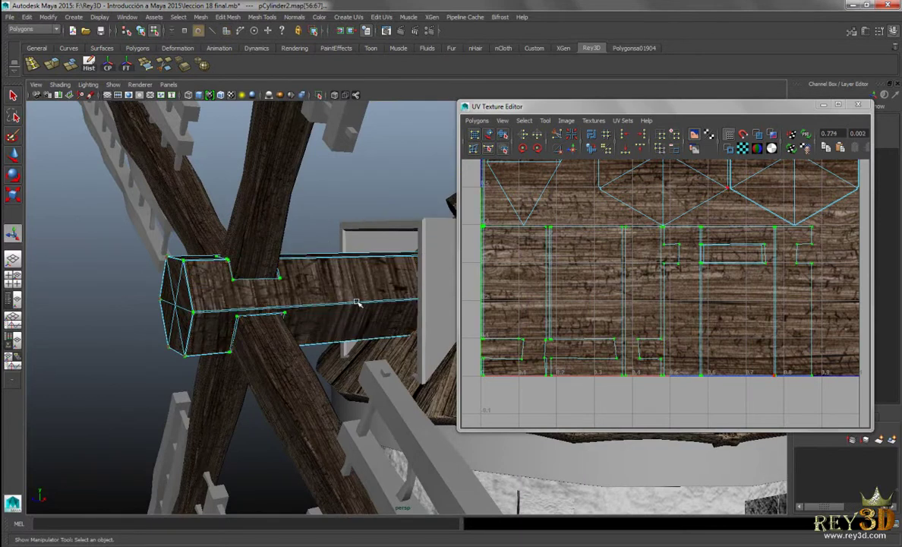
left_click_drag(390, 290, 403, 288, "alt")
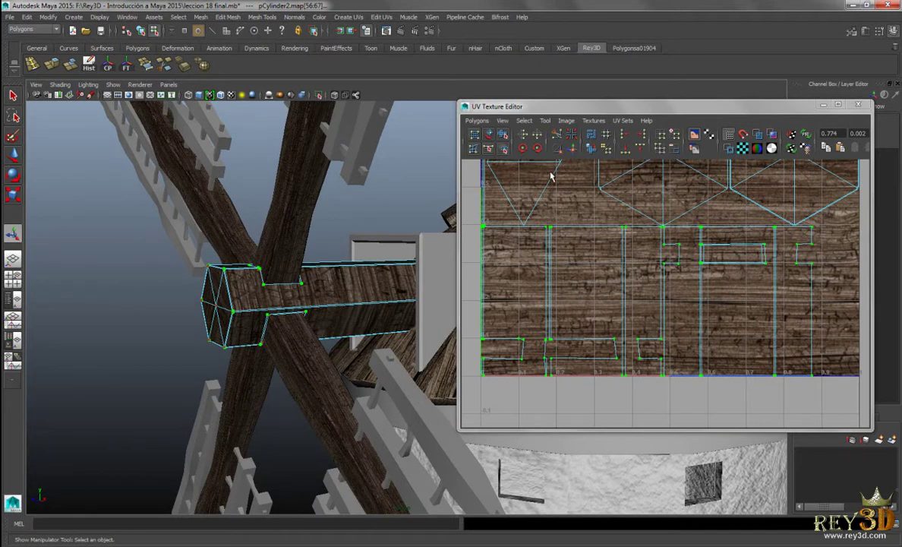
left_click(537, 149)
left_click(538, 149)
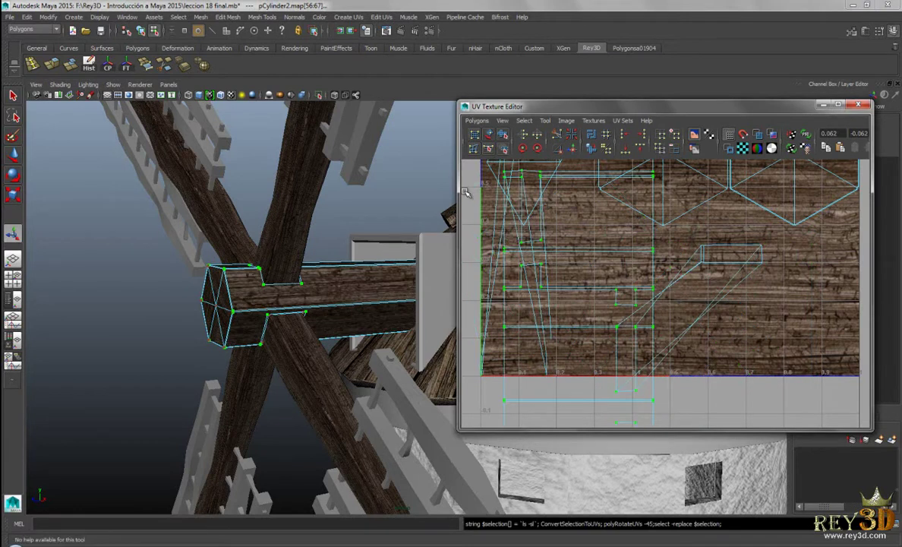
Return the hub to Object Mode and deselect it
mouse_move(340, 312)
left_mouse_down("alt")
mouse_move(354, 332)
mouse_move(300, 332)
mouse_move(262, 275)
mouse_move(241, 322)
mouse_move(256, 209)
mouse_move(296, 286)
mouse_move(281, 296)
mouse_move(290, 308)
mouse_move(262, 369)
mouse_move(391, 312)
mouse_move(370, 234)
mouse_move(303, 319)
mouse_move(211, 346)
mouse_move(365, 249)
left_mouse_up("alt")
right_click_drag(390, 236, 392, 236)
left_click(175, 294)
mouse_move(175, 294)
left_mouse_down("alt")
mouse_move(329, 369)
mouse_move(410, 318)
left_mouse_up("alt")
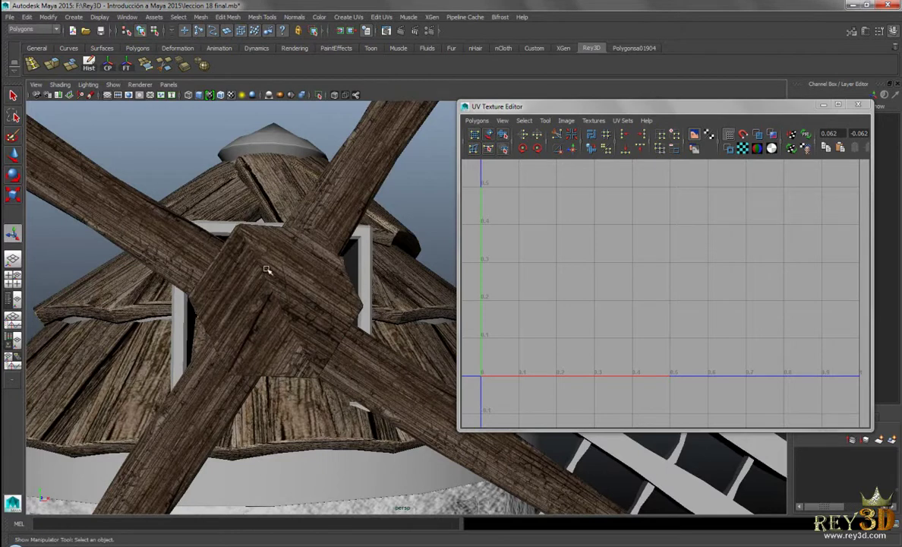
mouse_move(259, 346)
left_mouse_down("alt")
mouse_move(281, 338)
mouse_move(298, 349)
mouse_move(312, 322)
mouse_move(225, 199)
left_mouse_up("alt")
mouse_move(328, 252)
left_mouse_down("alt")
mouse_move(353, 266)
mouse_move(316, 278)
mouse_move(327, 266)
mouse_move(308, 256)
mouse_move(416, 283)
mouse_move(312, 322)
mouse_move(300, 334)
mouse_move(306, 346)
mouse_move(291, 308)
left_mouse_up("alt")
left_click(300, 334)
right_click_drag(389, 288, 328, 298, "alt")
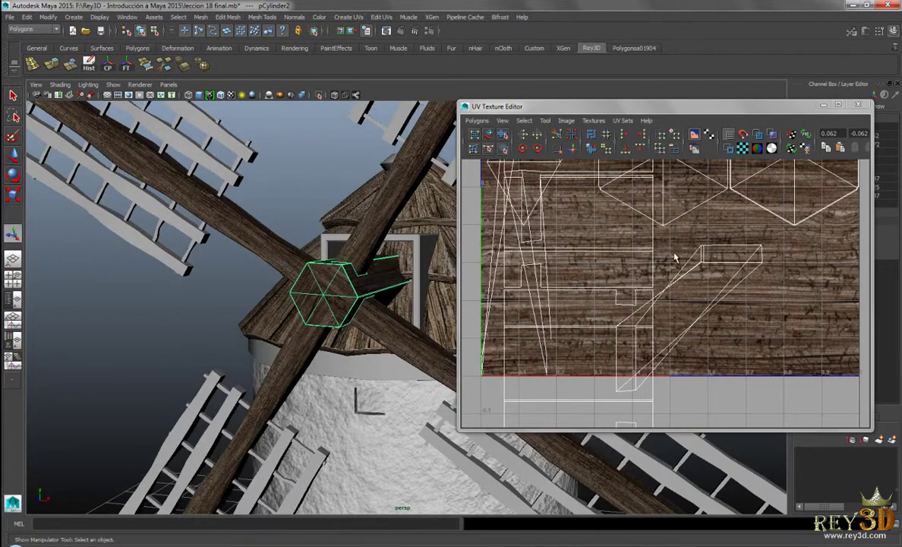
mouse_move(292, 354)
left_mouse_down("alt")
mouse_move(333, 308)
mouse_move(334, 316)
left_mouse_up("alt")
left_click(638, 221)
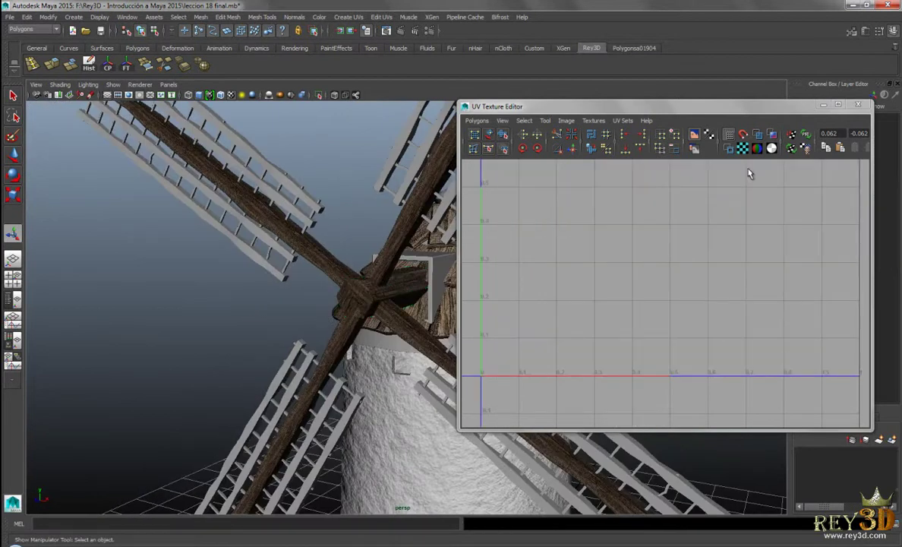
left_click(824, 104)
left_click_drag(649, 180, 492, 282, "alt")
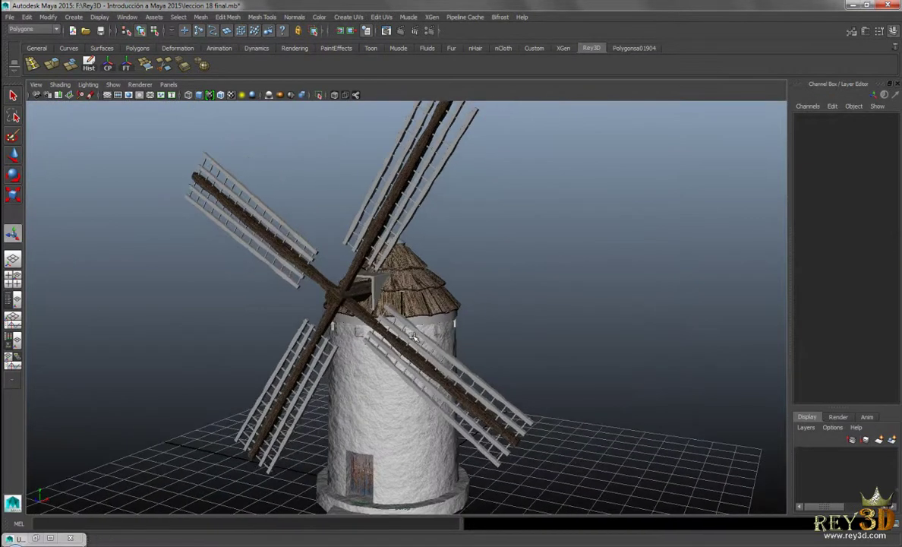
right_click_drag(492, 282, 501, 315, "alt")
left_click_drag(501, 314, 388, 280, "alt")
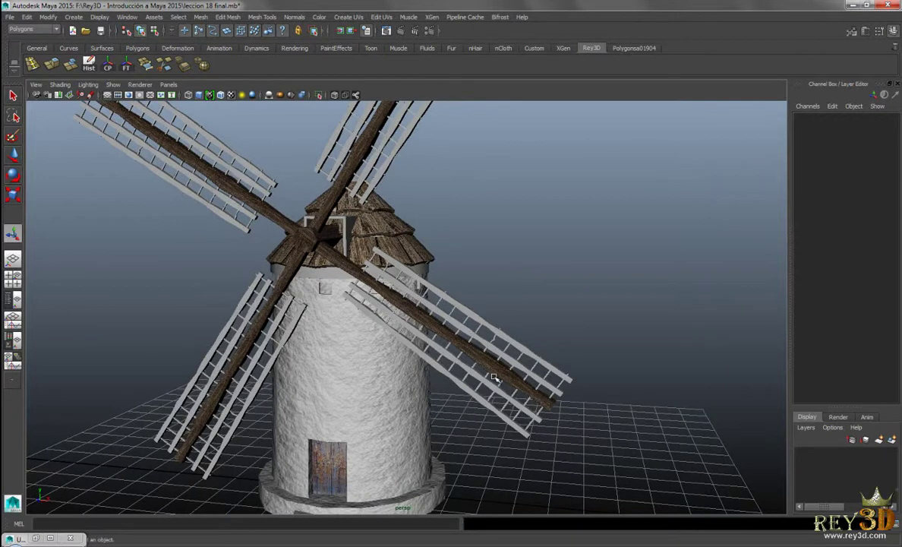
mouse_move(489, 404)
left_mouse_down("alt")
mouse_move(472, 345)
mouse_move(401, 432)
left_mouse_up("alt")
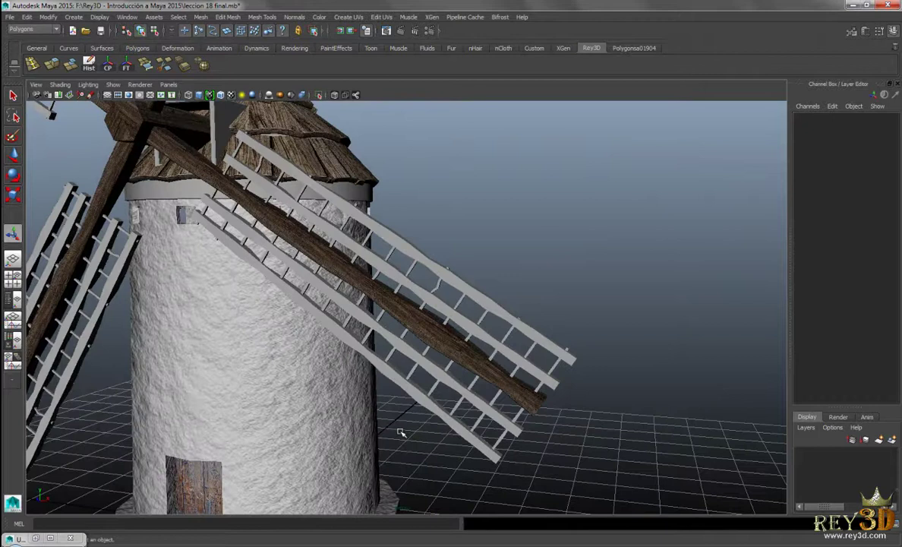
left_click(48, 538)
Move and shrink the UV Texture Editor, then select one bar of a sail
left_click_drag(582, 107, 589, 65)
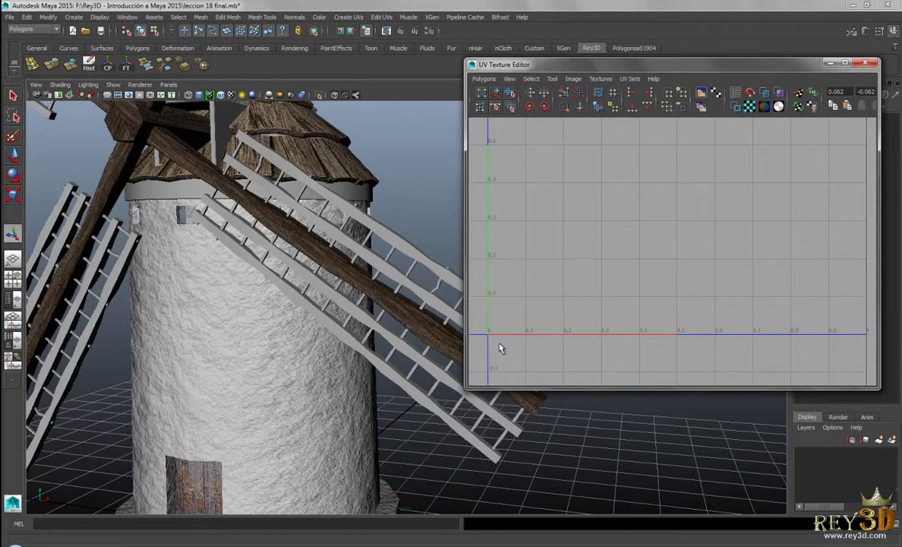
left_click_drag(464, 391, 598, 339)
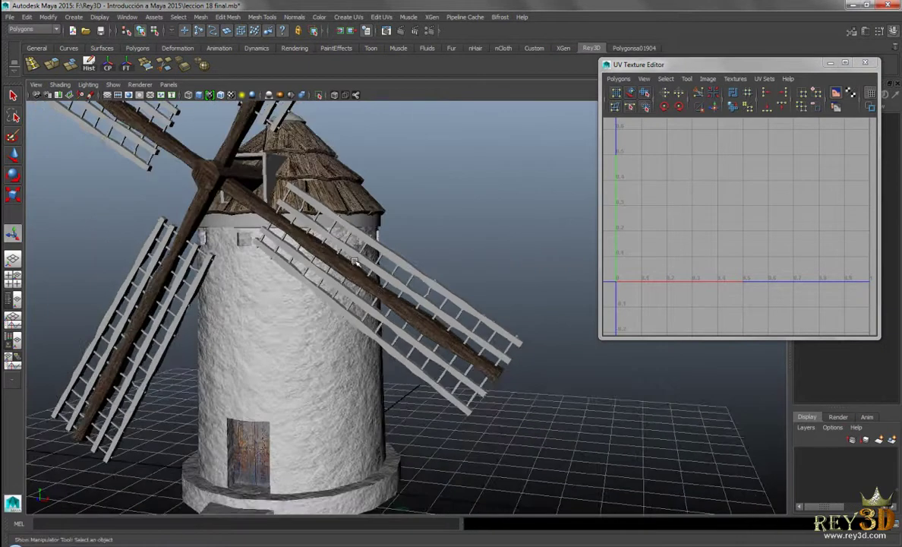
mouse_move(534, 164)
left_mouse_down("alt")
mouse_move(363, 300)
mouse_move(435, 284)
mouse_move(362, 345)
left_mouse_up("alt")
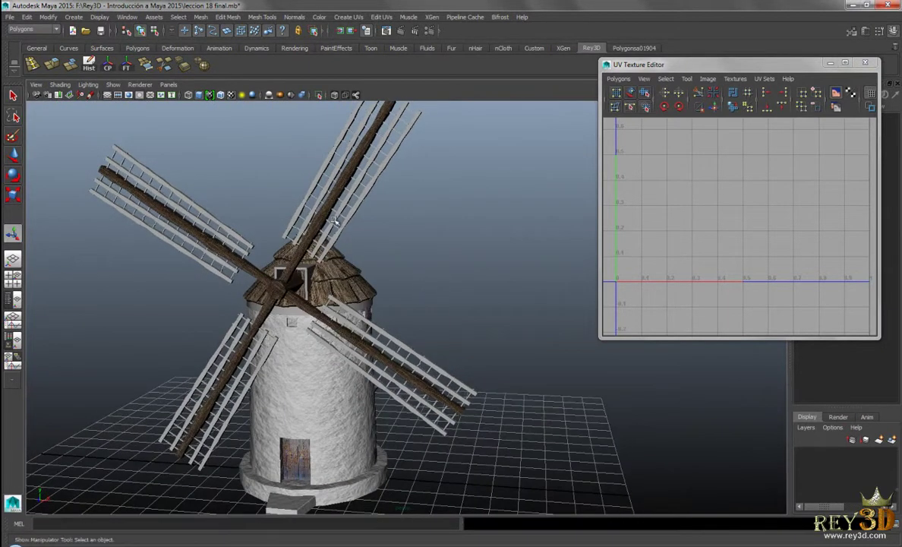
right_click_drag(340, 338, 489, 338, "alt")
left_click(458, 342)
left_click_drag(458, 342, 502, 395, "alt")
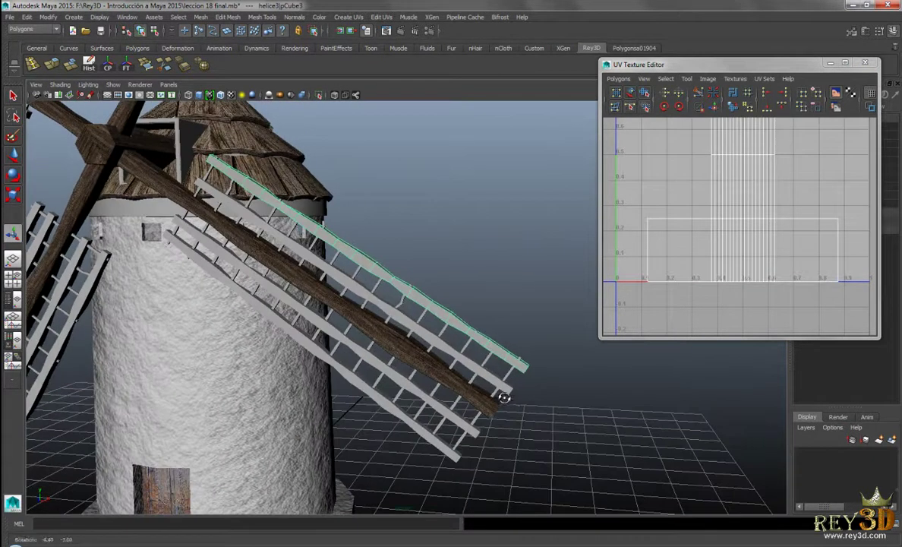
Pick-walk up from the bar to select the whole helice3 sail group
scroll(697, 152, "down", 2)
scroll(747, 166, "down", 2)
mouse_move(400, 257)
left_mouse_down("alt")
mouse_move(427, 297)
mouse_move(432, 291)
mouse_move(402, 349)
left_mouse_up("alt")
left_click_drag(405, 243, 407, 282, "alt")
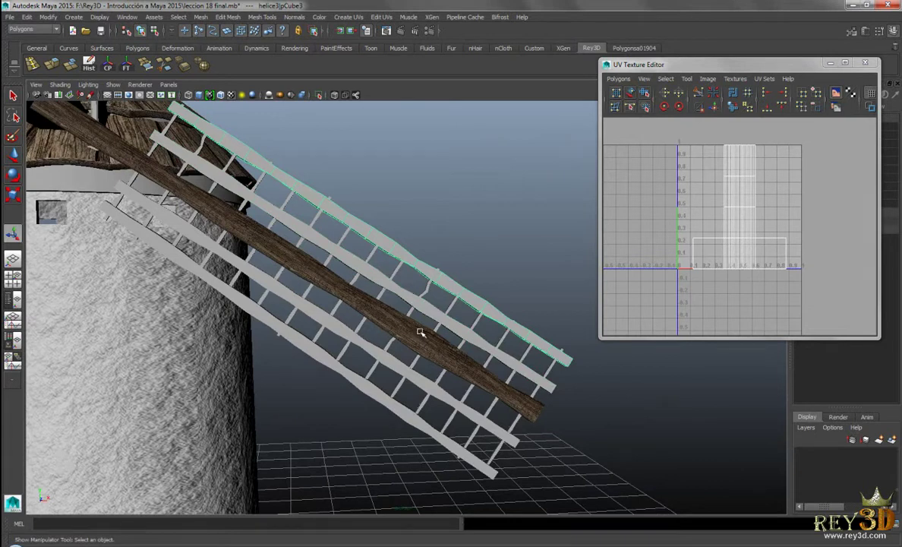
scroll(382, 335, "down", 5)
scroll(393, 300, "down", 1)
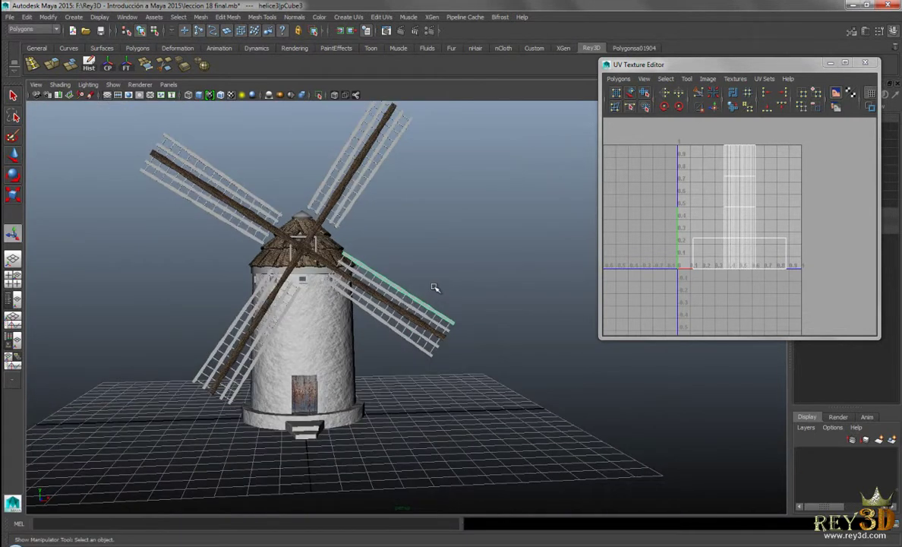
key("Up")
scroll(394, 265, "up", 2)
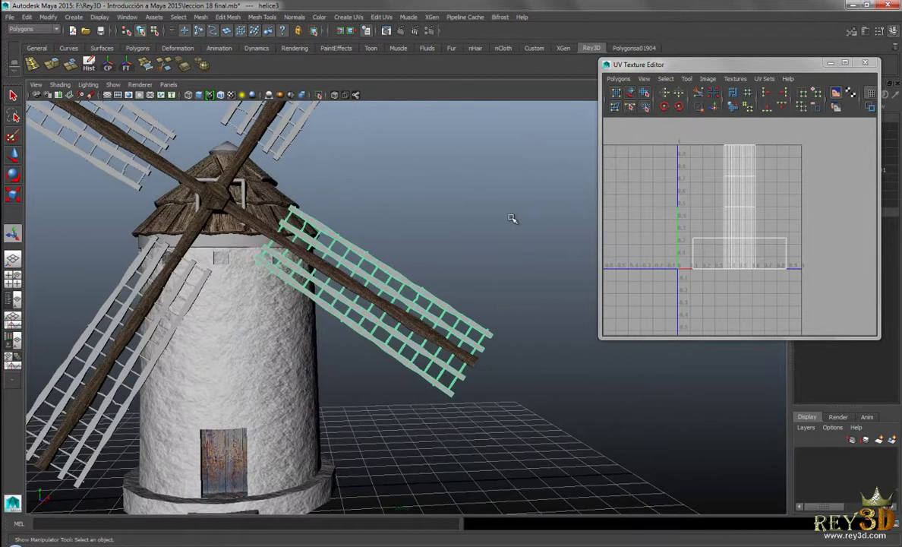
scroll(456, 254, "up", 2)
scroll(489, 245, "up", 2)
scroll(412, 288, "up", 2)
Assign the existing madera material to the selected helice3 sail
right_click(370, 310)
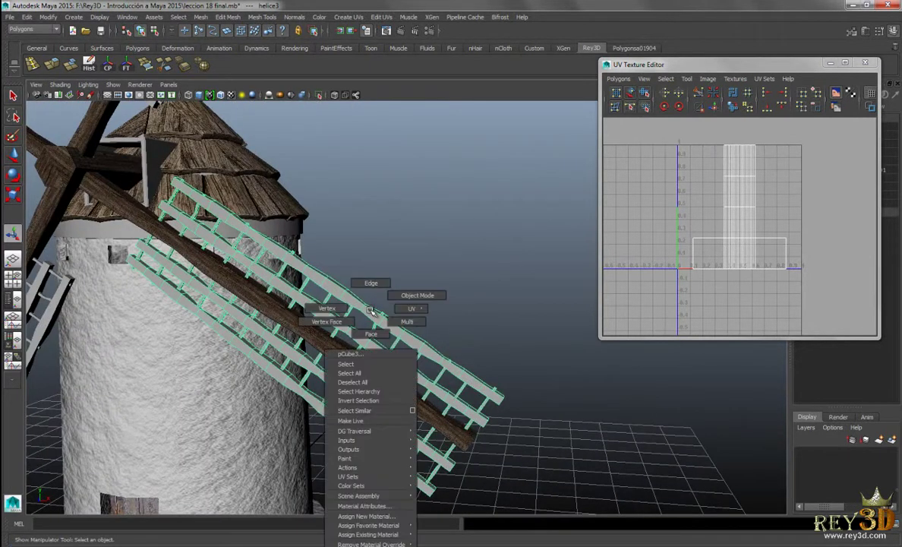
mouse_move(368, 534)
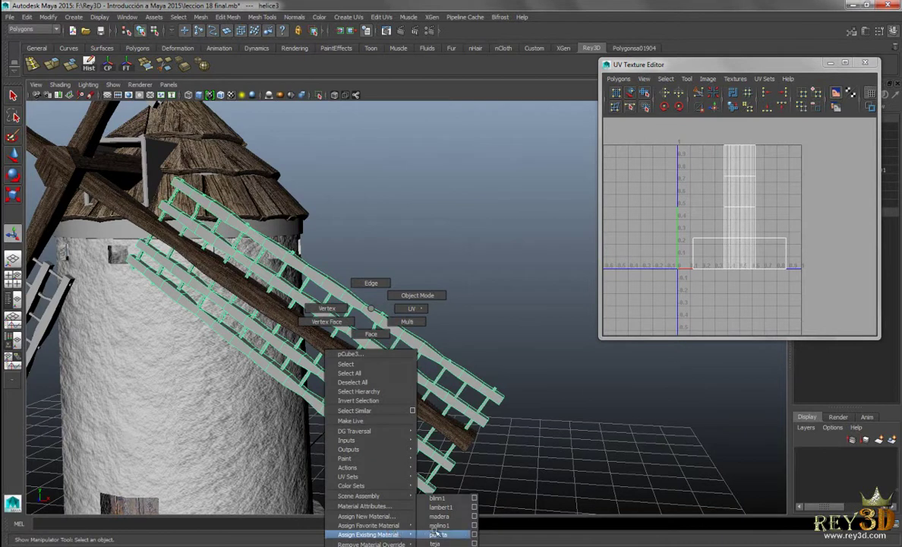
left_click(450, 518)
left_click(489, 294)
scroll(507, 352, "up", 3)
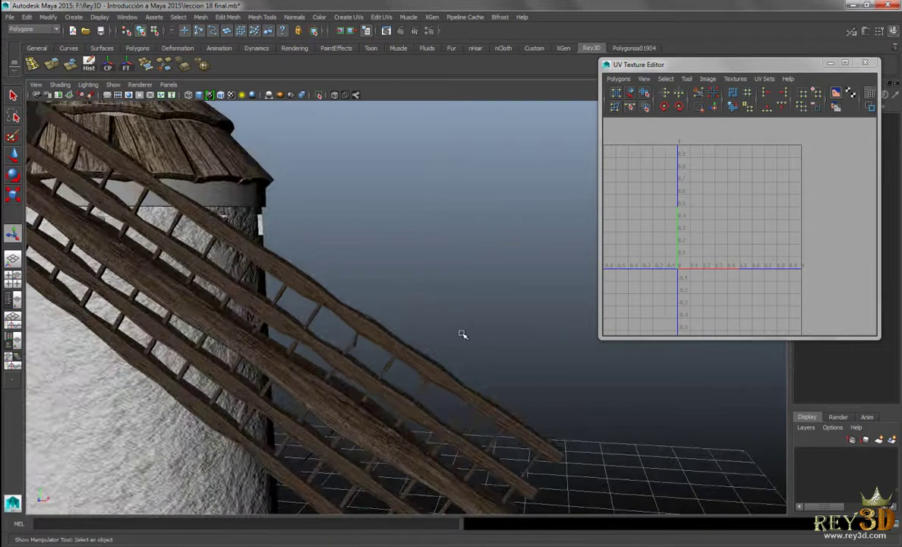
scroll(470, 323, "up", 3)
mouse_move(472, 322)
left_mouse_down("alt")
mouse_move(489, 368)
mouse_move(483, 293)
mouse_move(483, 363)
mouse_move(492, 355)
mouse_move(429, 316)
mouse_move(419, 326)
mouse_move(456, 252)
mouse_move(292, 295)
mouse_move(251, 261)
mouse_move(414, 341)
mouse_move(508, 342)
mouse_move(418, 343)
left_mouse_up("alt")
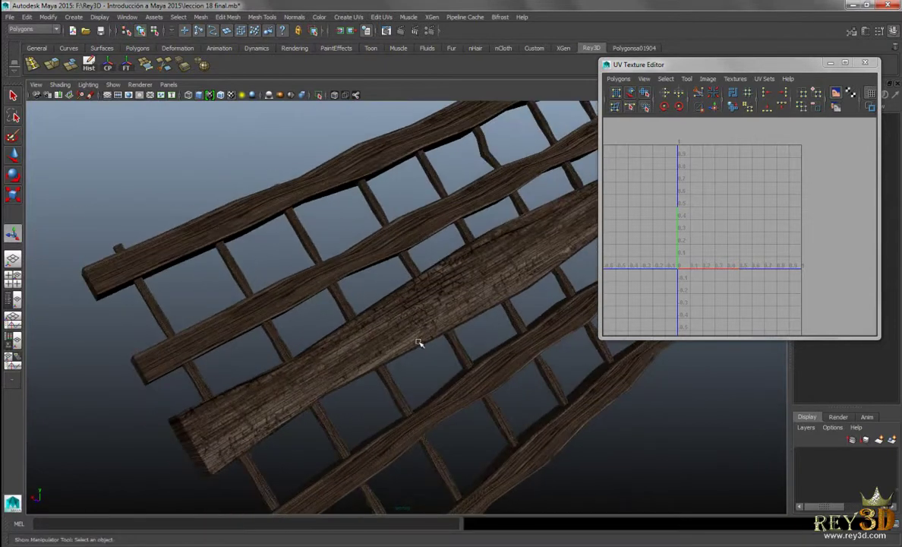
Tumble around the sail and check a slat to inspect the wood grain
left_click(331, 274)
mouse_move(377, 297)
left_mouse_down("alt")
mouse_move(362, 346)
mouse_move(274, 276)
left_mouse_up("alt")
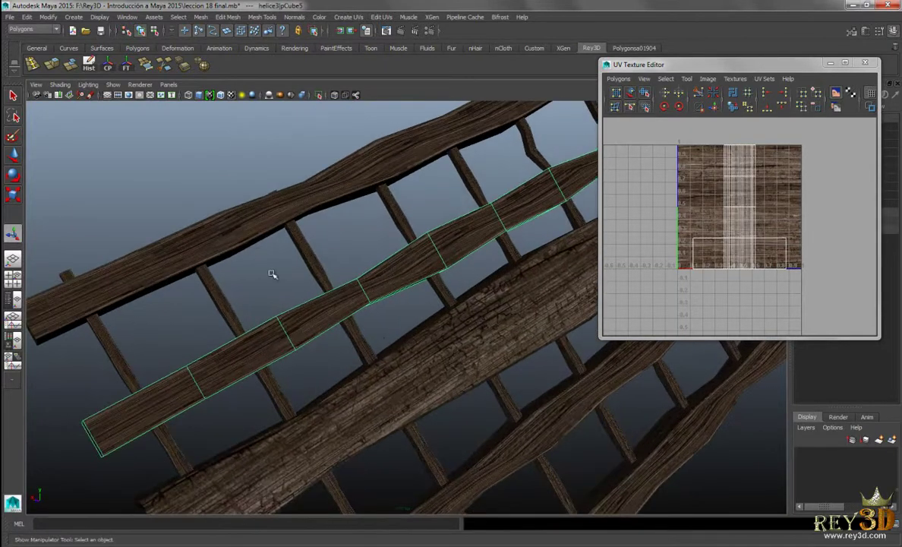
left_click(177, 167)
left_click_drag(177, 168, 231, 259, "alt")
mouse_move(313, 296)
left_mouse_down("alt")
mouse_move(298, 312)
mouse_move(389, 287)
mouse_move(439, 382)
mouse_move(480, 373)
mouse_move(391, 365)
mouse_move(486, 421)
mouse_move(459, 430)
mouse_move(332, 215)
left_mouse_up("alt")
mouse_move(391, 253)
left_mouse_down("alt")
mouse_move(228, 322)
mouse_move(474, 350)
mouse_move(390, 378)
mouse_move(469, 395)
mouse_move(395, 325)
mouse_move(466, 379)
mouse_move(358, 373)
mouse_move(329, 344)
mouse_move(405, 342)
mouse_move(292, 322)
mouse_move(312, 427)
mouse_move(407, 414)
mouse_move(244, 281)
mouse_move(359, 287)
mouse_move(429, 316)
mouse_move(383, 295)
left_mouse_up("alt")
Select the three remaining grey sails and pick-walk up to their whole sail groups
middle_click_drag(383, 295, 322, 268, "alt")
mouse_move(322, 268)
left_mouse_down("alt")
mouse_move(458, 312)
mouse_move(413, 301)
left_mouse_up("alt")
left_click(394, 312)
left_click(253, 287)
left_click(251, 359, "shift")
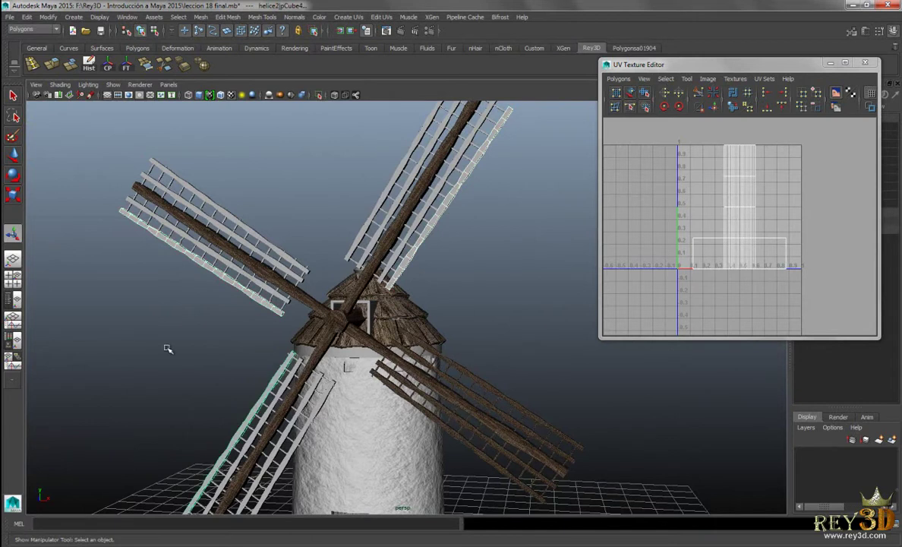
mouse_move(309, 310)
left_mouse_down("alt")
mouse_move(471, 283)
mouse_move(456, 301)
left_mouse_up("alt")
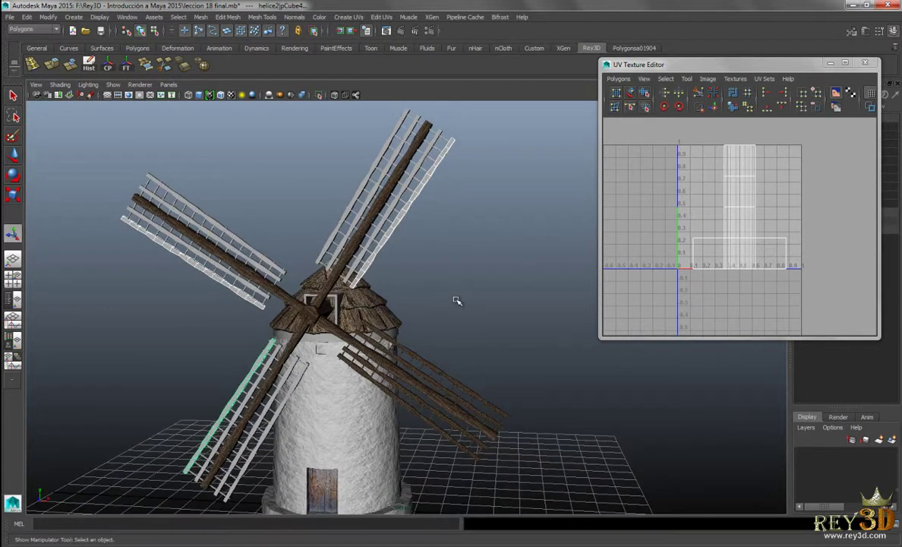
key("Up")
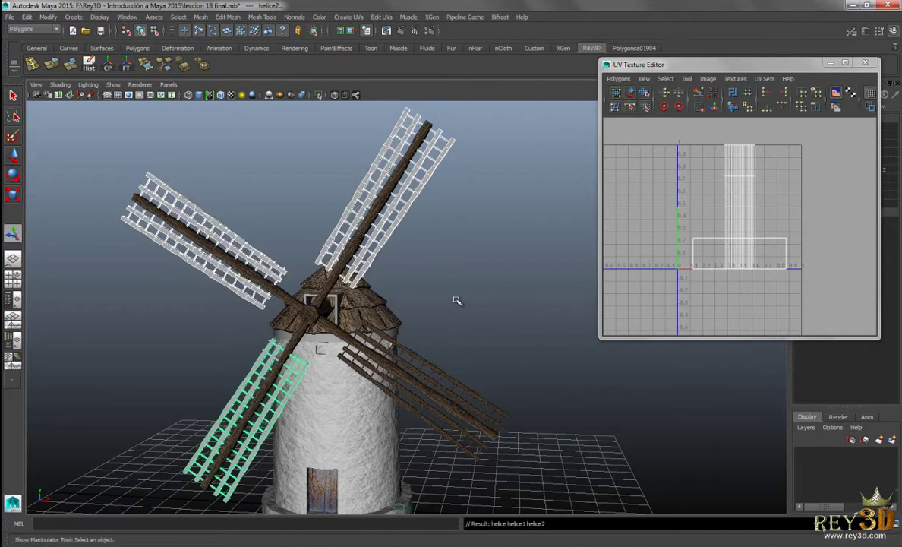
Assign the madera wood material to the three sails and inspect the planks up close
right_click_drag(455, 301, 501, 310, "alt")
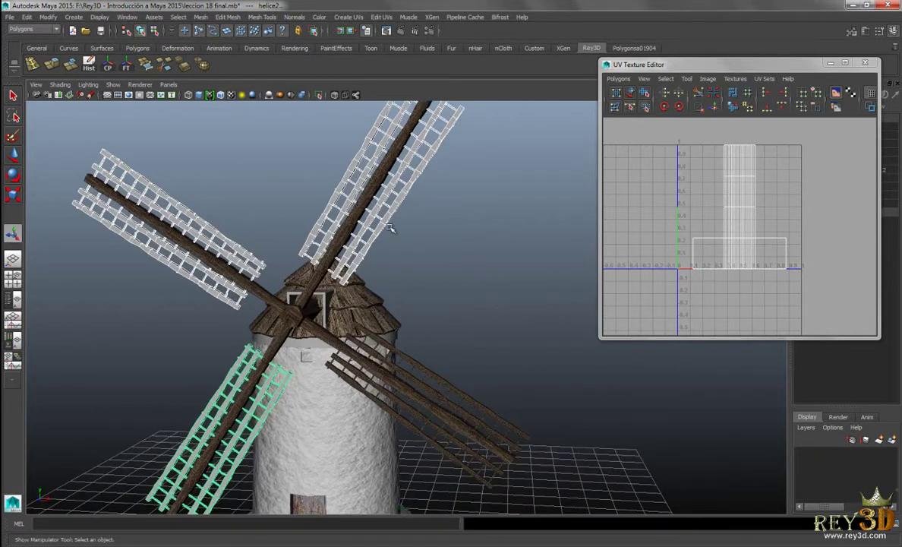
right_click_drag(389, 214, 416, 438)
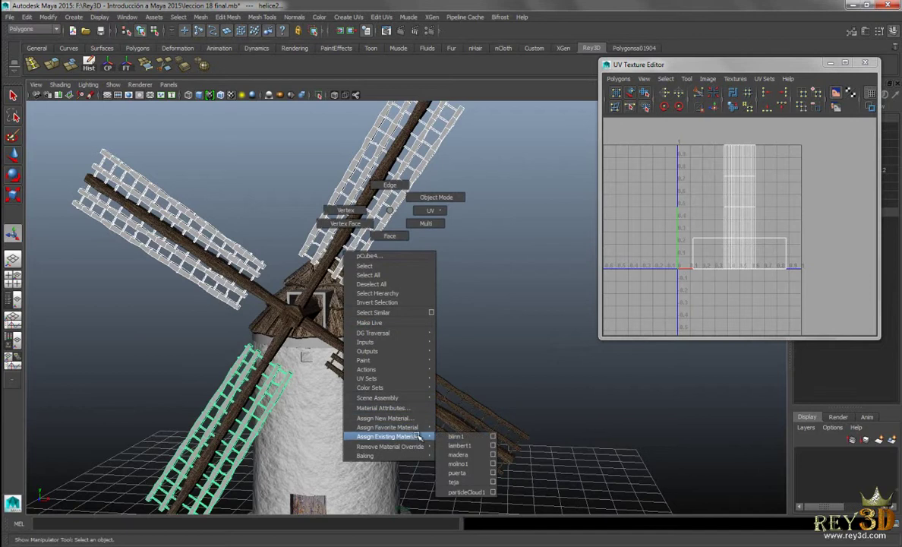
left_click(465, 455)
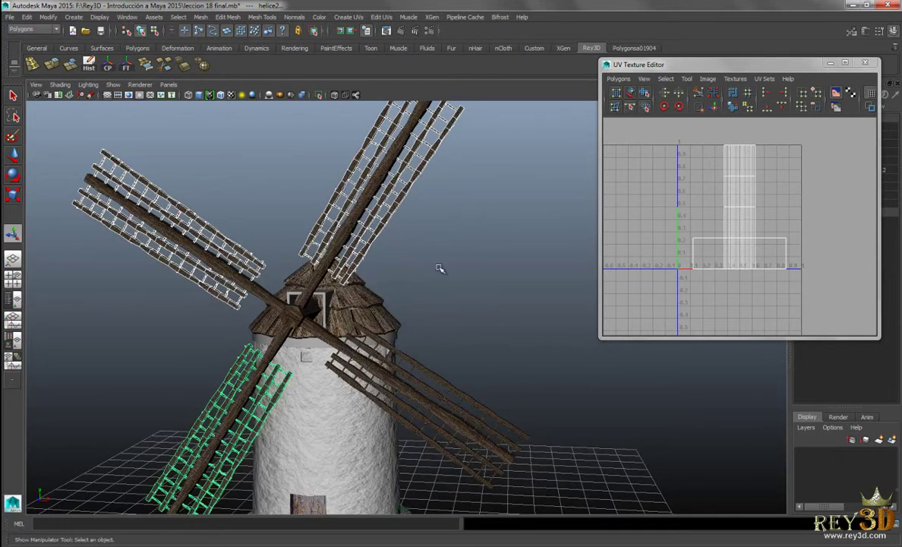
left_click(461, 263)
left_click_drag(420, 307, 419, 364, "alt")
right_click_drag(420, 364, 425, 411, "alt")
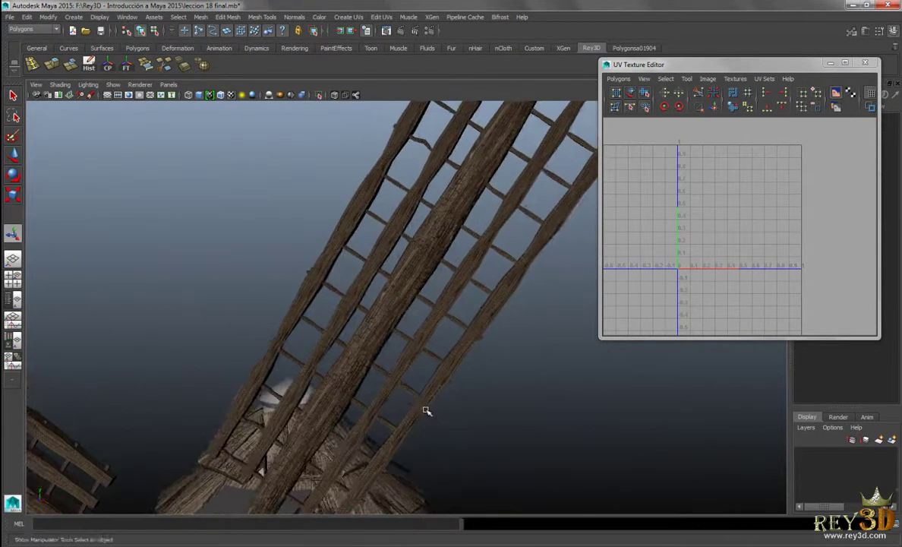
mouse_move(425, 412)
left_mouse_down("alt")
mouse_move(507, 420)
mouse_move(445, 413)
mouse_move(425, 365)
mouse_move(445, 384)
left_mouse_up("alt")
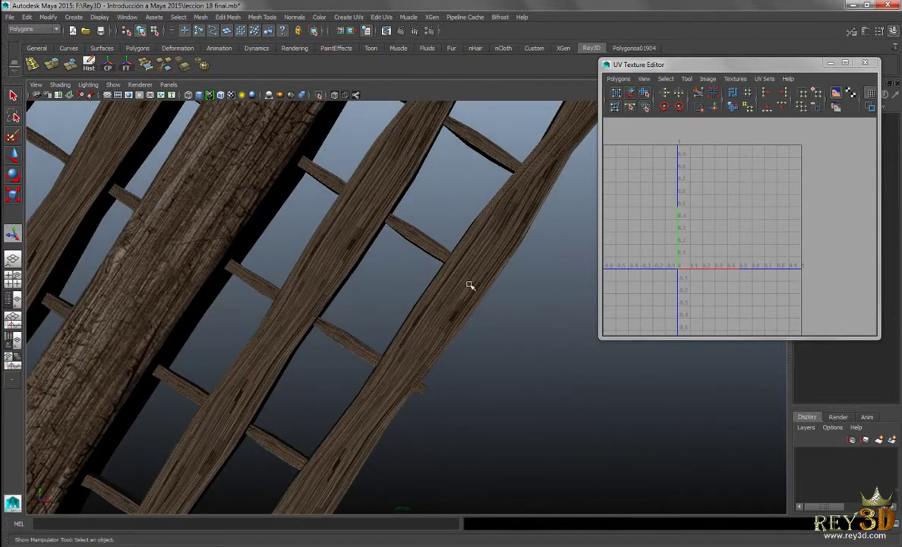
mouse_move(470, 270)
left_mouse_down("alt")
mouse_move(373, 365)
mouse_move(423, 409)
mouse_move(461, 324)
mouse_move(520, 236)
mouse_move(479, 332)
mouse_move(376, 258)
mouse_move(333, 303)
mouse_move(516, 404)
mouse_move(433, 426)
mouse_move(396, 296)
mouse_move(466, 313)
mouse_move(458, 328)
mouse_move(476, 358)
mouse_move(484, 333)
mouse_move(414, 319)
mouse_move(427, 301)
mouse_move(489, 302)
mouse_move(463, 344)
mouse_move(446, 407)
mouse_move(335, 256)
mouse_move(405, 383)
mouse_move(312, 252)
left_mouse_up("alt")
Assign the tower's existing molino1 stone material to the grey box beside the roof
scroll(446, 407, "up", 3)
scroll(459, 389, "up", 3)
left_click(335, 256)
scroll(335, 256, "down", 3)
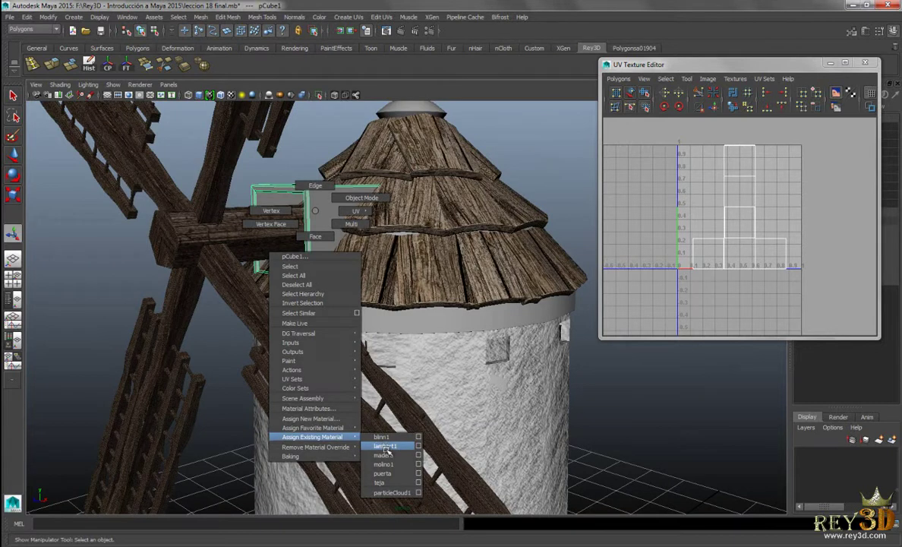
left_click(395, 464)
Orbit around the textured box, reselecting it to inspect its UVs, and look up inside the roof
mouse_move(395, 464)
left_mouse_down("alt")
mouse_move(331, 180)
mouse_move(364, 226)
left_mouse_up("alt")
mouse_move(367, 305)
left_mouse_down("alt")
mouse_move(408, 306)
mouse_move(408, 316)
left_mouse_up("alt")
left_click(291, 121)
mouse_move(291, 121)
left_mouse_down("alt")
mouse_move(321, 292)
mouse_move(413, 268)
mouse_move(276, 284)
mouse_move(373, 302)
mouse_move(424, 243)
left_mouse_up("alt")
left_click(336, 318)
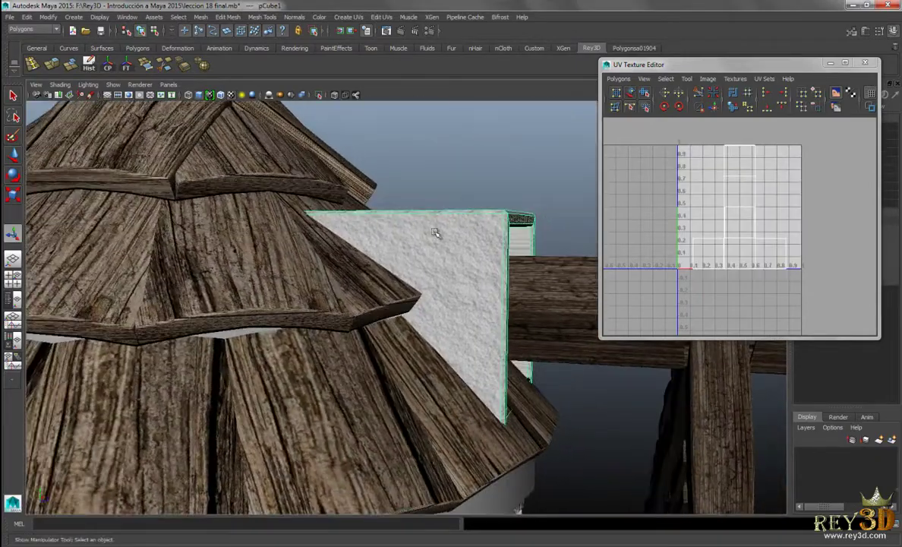
left_click(439, 293)
mouse_move(439, 292)
left_mouse_down("alt")
mouse_move(471, 281)
mouse_move(373, 316)
mouse_move(428, 336)
mouse_move(367, 316)
mouse_move(381, 280)
mouse_move(456, 308)
mouse_move(461, 328)
mouse_move(506, 332)
mouse_move(427, 337)
mouse_move(350, 234)
mouse_move(383, 276)
mouse_move(445, 297)
mouse_move(386, 163)
left_mouse_up("alt")
mouse_move(451, 300)
left_mouse_down("alt")
mouse_move(500, 290)
mouse_move(475, 298)
mouse_move(347, 283)
mouse_move(479, 302)
mouse_move(380, 284)
mouse_move(454, 280)
mouse_move(414, 258)
left_mouse_up("alt")
Apply Automatic UV mapping to the white frame box, then clear the selection
left_click(277, 177)
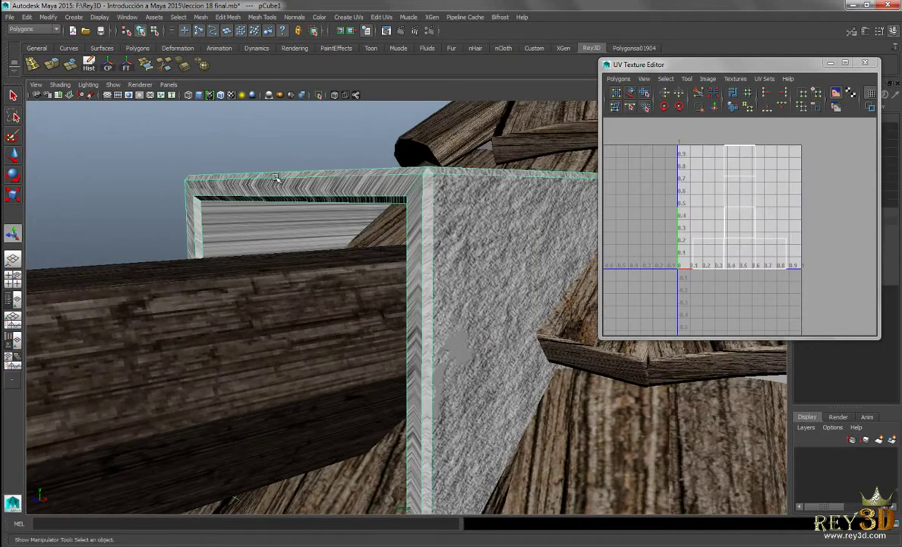
left_click(349, 17)
left_click(359, 63)
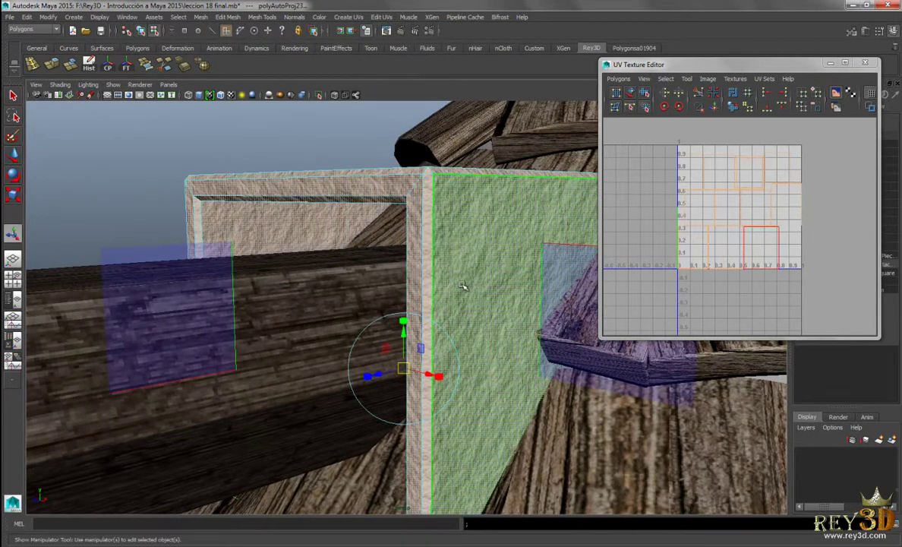
right_click_drag(464, 208, 262, 152)
left_click(262, 151)
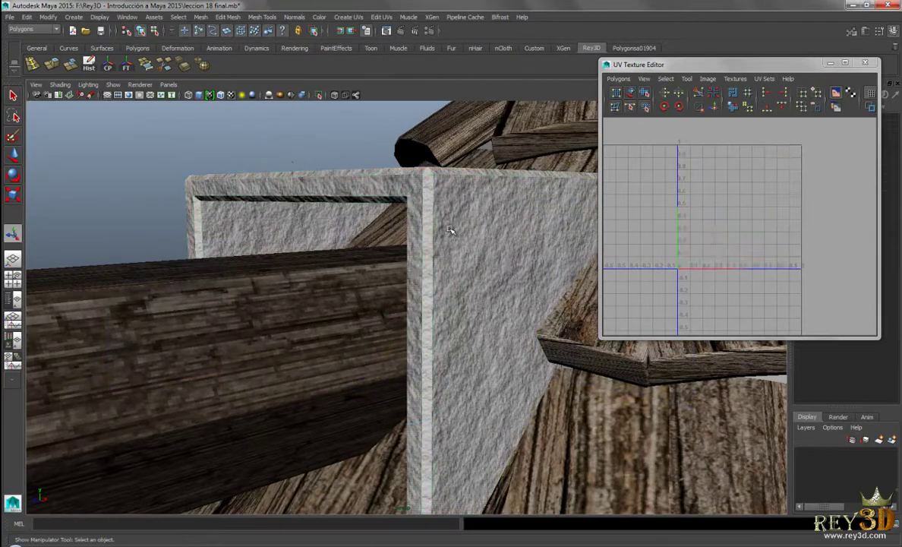
left_click(447, 225)
Orbit to a side view of the tower and select the plain band beneath the roof
mouse_move(448, 226)
left_mouse_down("alt")
mouse_move(460, 267)
mouse_move(544, 368)
mouse_move(430, 348)
mouse_move(451, 394)
mouse_move(489, 316)
mouse_move(463, 306)
mouse_move(399, 330)
mouse_move(332, 331)
left_mouse_up("alt")
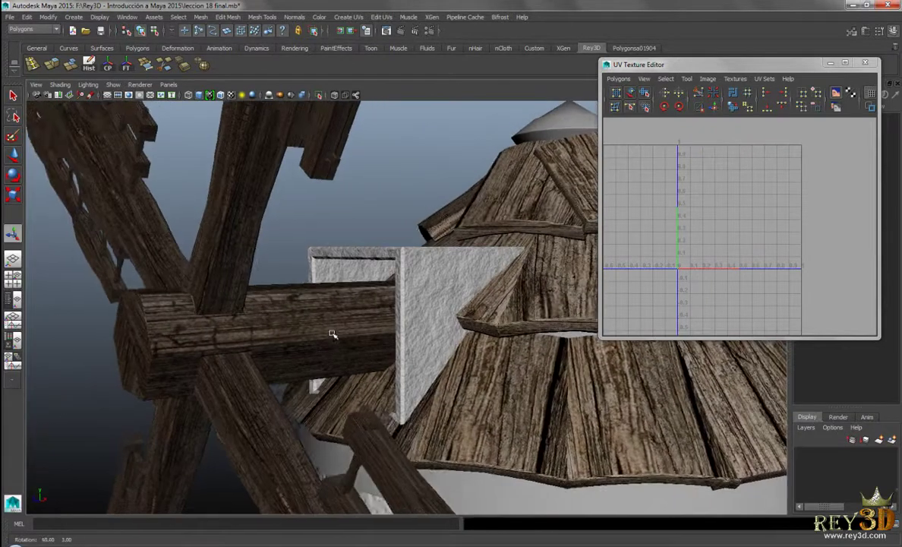
right_click_drag(332, 332, 292, 303, "alt")
right_click_drag(446, 346, 471, 341, "alt")
mouse_move(471, 342)
left_mouse_down("alt")
mouse_move(484, 298)
mouse_move(519, 308)
mouse_move(483, 334)
left_mouse_up("alt")
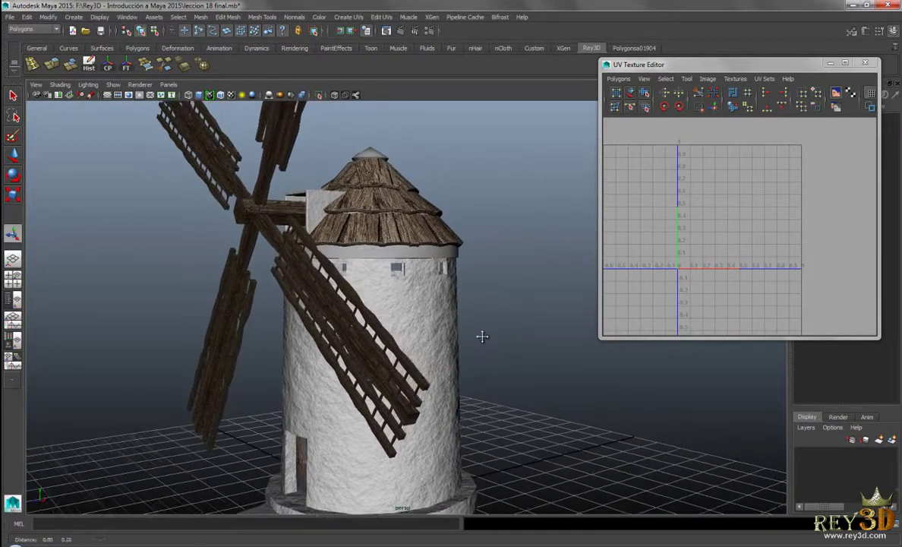
scroll(483, 334, "up", 3)
scroll(425, 333, "up", 3)
scroll(365, 329, "up", 3)
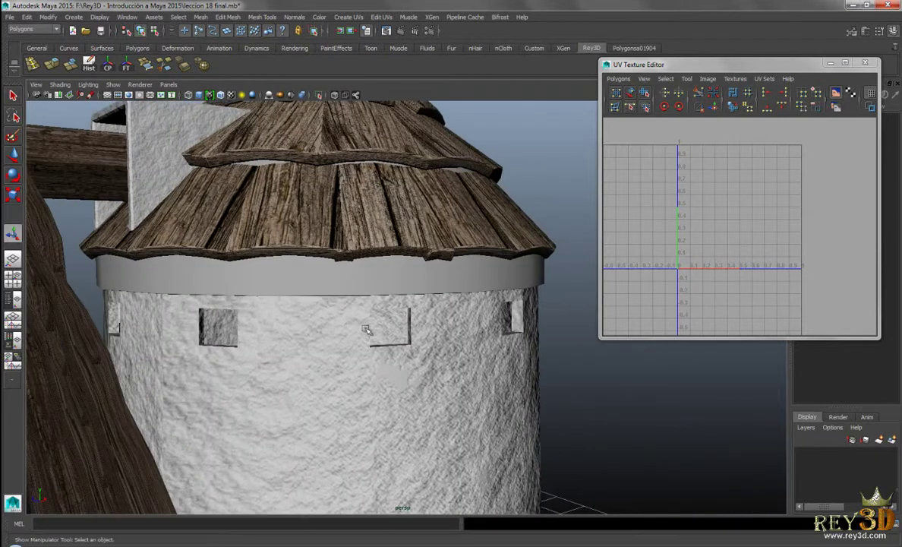
left_click(343, 273)
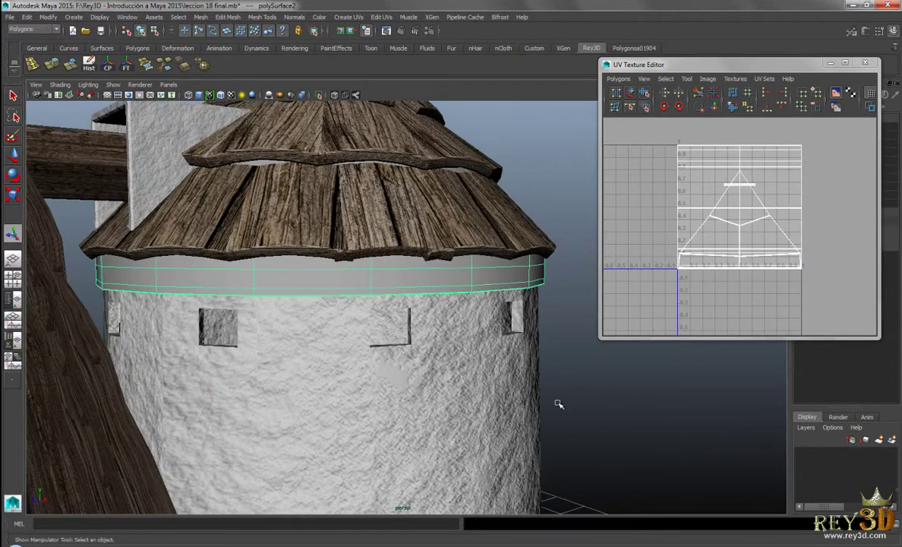
Zoom into the windmill reference photo to compare the band, then return to Maya
key("alt+Tab")
scroll(503, 325, "up", 5)
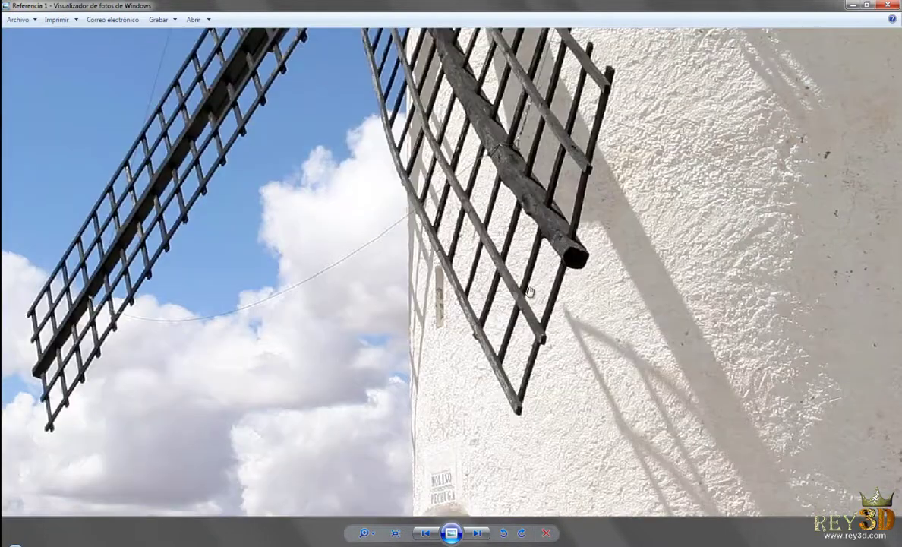
scroll(491, 378, "down", 2)
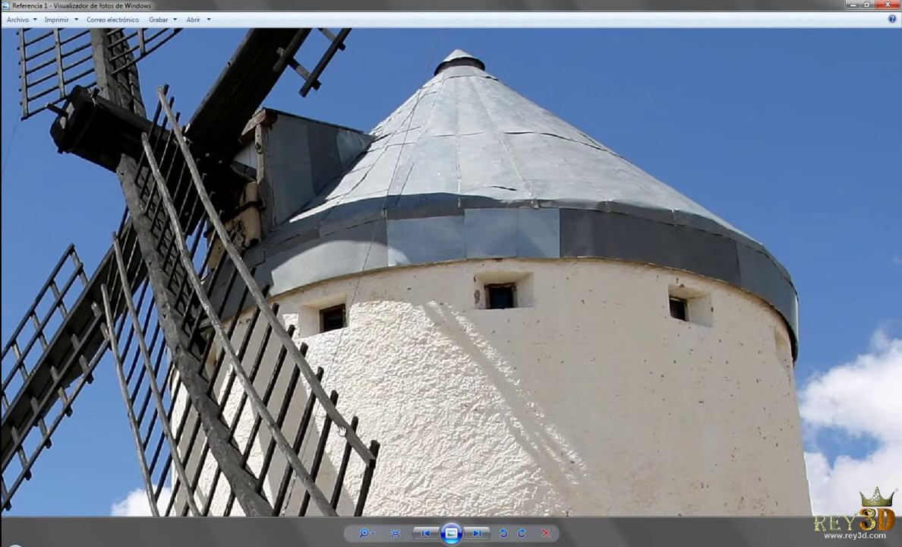
key("alt+Tab")
Select the band under the roof and assign it the existing wood material
scroll(488, 341, "down", 5)
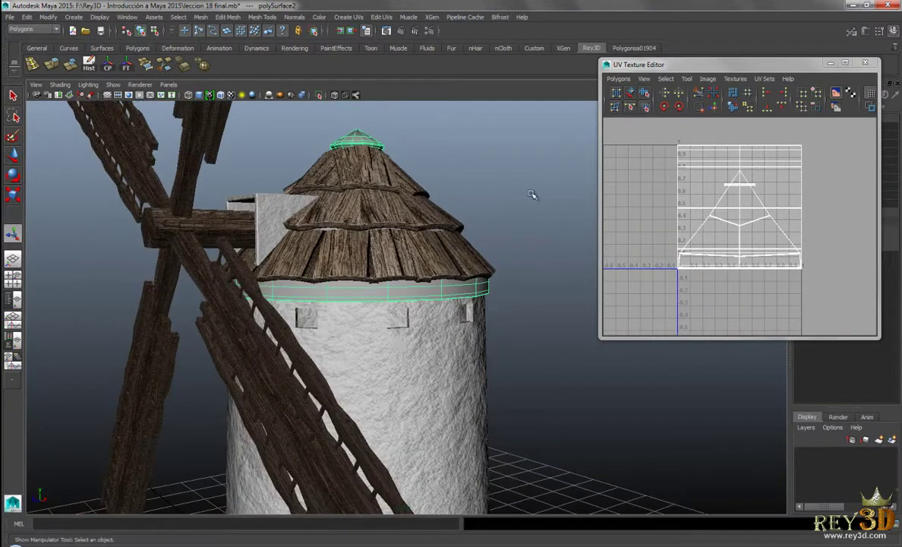
mouse_move(475, 346)
left_mouse_down("alt")
mouse_move(433, 296)
mouse_move(426, 304)
mouse_move(343, 268)
left_mouse_up("alt")
scroll(395, 304, "up", 3)
scroll(410, 318, "up", 2)
scroll(410, 318, "down", 2)
mouse_move(362, 307)
left_mouse_down("alt")
mouse_move(353, 354)
mouse_move(332, 310)
left_mouse_up("alt")
left_click(307, 273)
mouse_move(416, 302)
left_mouse_down("alt")
mouse_move(410, 296)
mouse_move(469, 325)
mouse_move(401, 222)
left_mouse_up("alt")
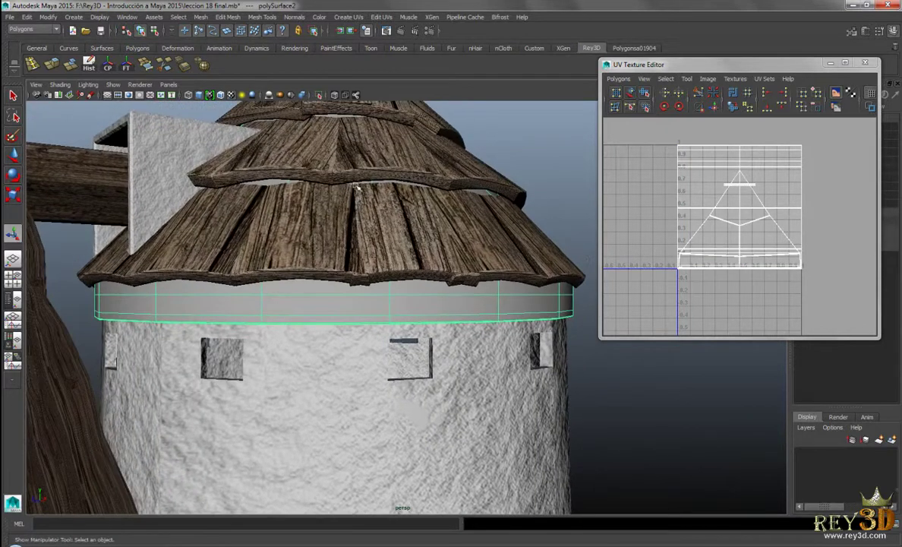
right_click(304, 304)
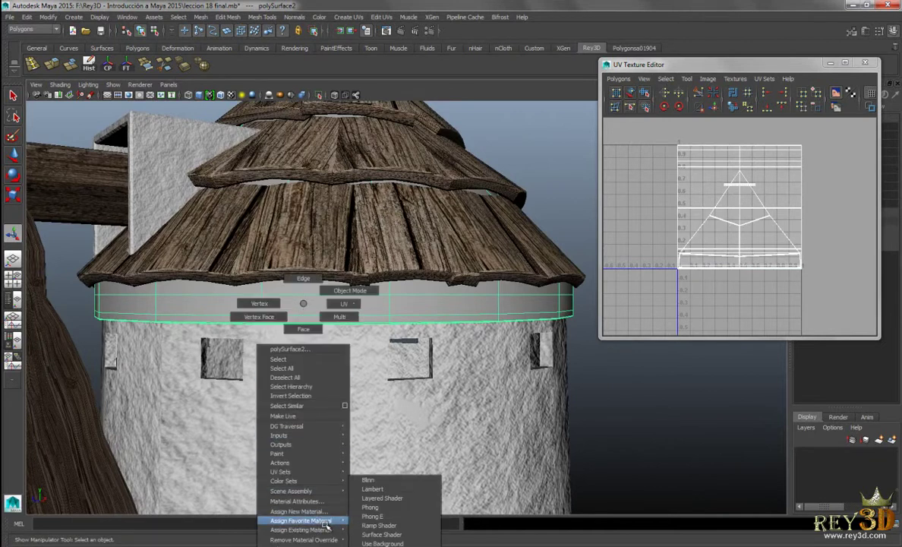
mouse_move(301, 530)
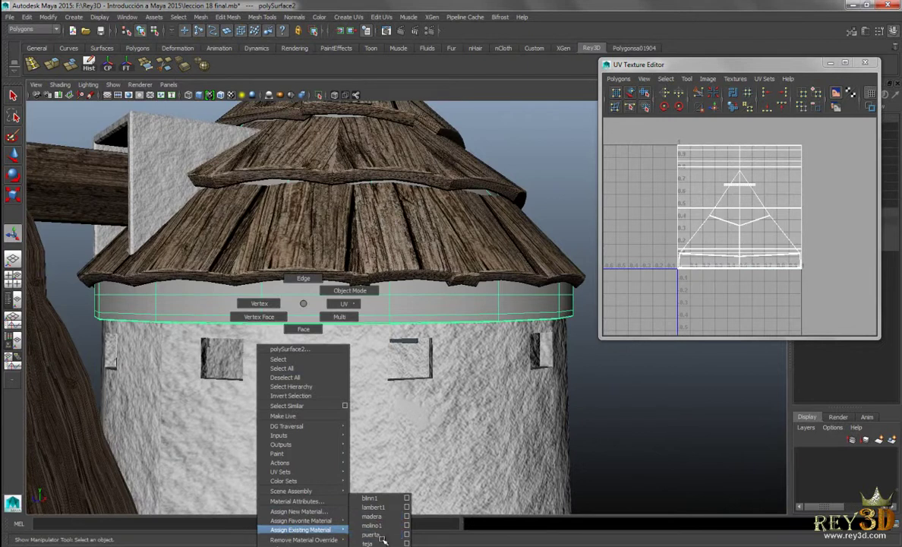
left_click(371, 531)
Reselect the band and remap its UVs with Automatic Mapping so vertical planks appear
scroll(490, 271, "down", 3)
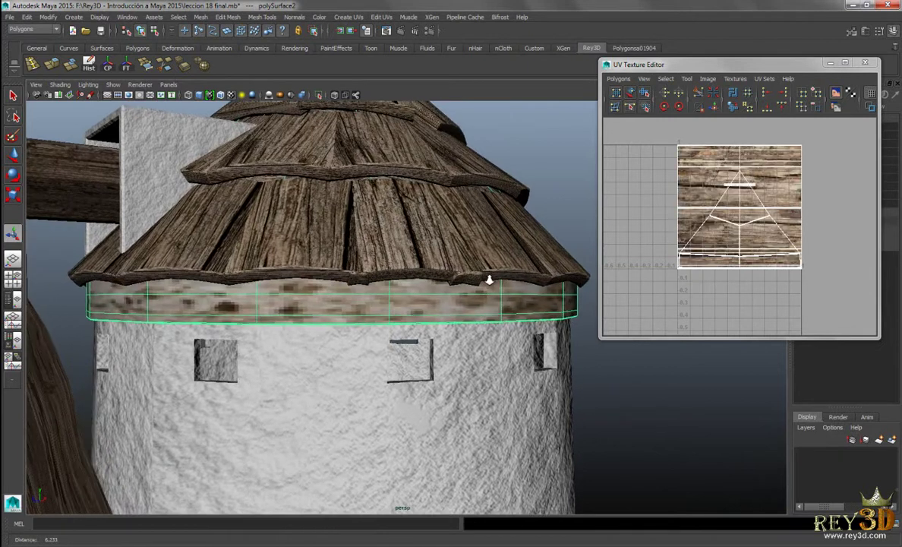
left_click(502, 153)
scroll(345, 365, "up", 3)
left_click(332, 306)
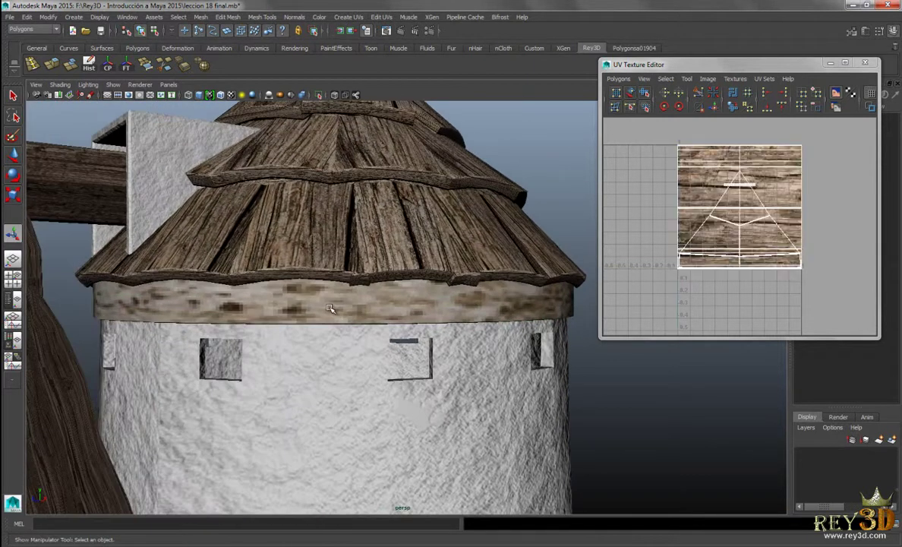
left_click(349, 16)
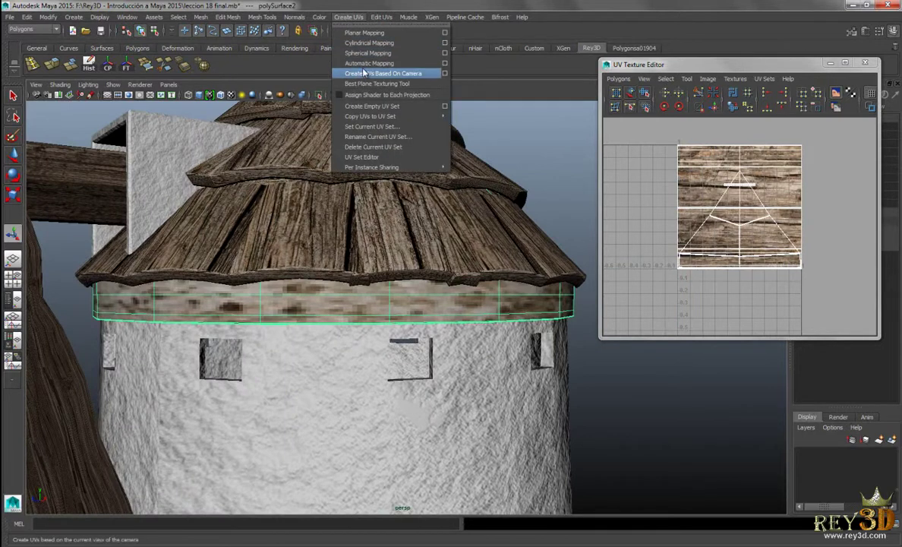
left_click(369, 63)
scroll(375, 309, "up", 2)
right_click_drag(375, 310, 410, 282)
left_click(357, 286)
left_click(483, 356)
left_click_drag(483, 356, 371, 337, "alt")
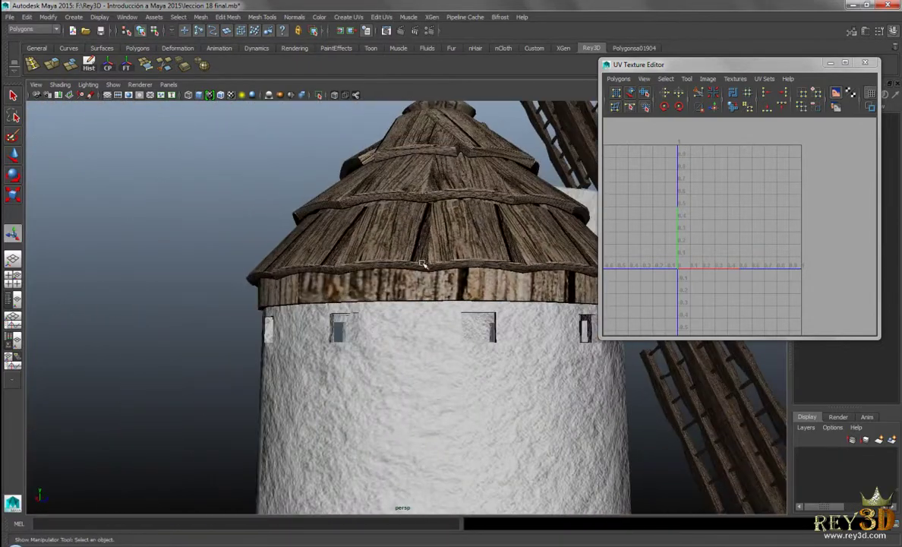
Orbit the windmill from several angles, briefly selecting the roof band and cap to check textures
left_click_drag(418, 245, 479, 319, "alt")
left_click(483, 310)
mouse_move(489, 369)
left_mouse_down("alt")
mouse_move(443, 367)
mouse_move(507, 365)
mouse_move(379, 365)
mouse_move(473, 309)
mouse_move(519, 364)
mouse_move(495, 185)
mouse_move(481, 193)
mouse_move(522, 214)
mouse_move(512, 217)
mouse_move(507, 249)
mouse_move(518, 230)
left_mouse_up("alt")
scroll(375, 341, "up", 3)
left_click(547, 189)
middle_click_drag(517, 222, 515, 265, "alt")
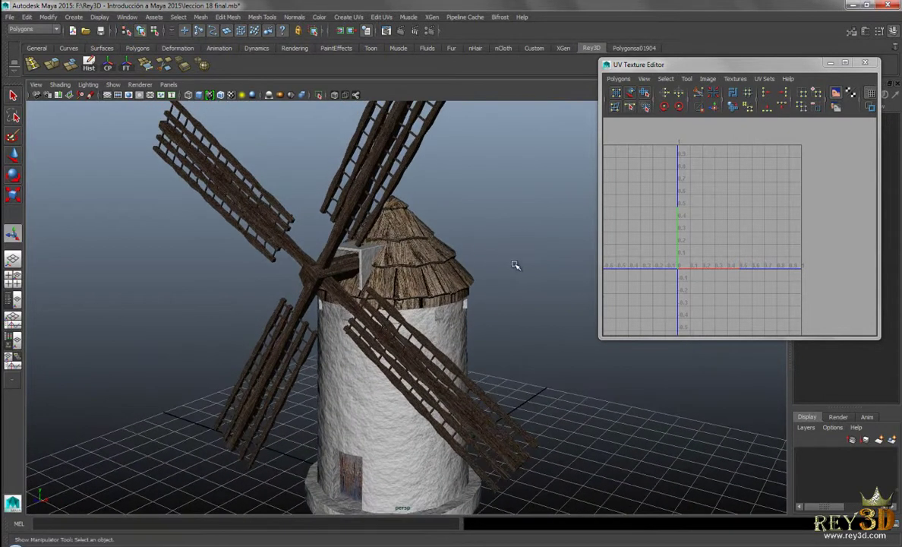
mouse_move(515, 267)
left_mouse_down("alt")
mouse_move(471, 262)
mouse_move(505, 245)
mouse_move(463, 230)
mouse_move(500, 263)
mouse_move(494, 257)
left_mouse_up("alt")
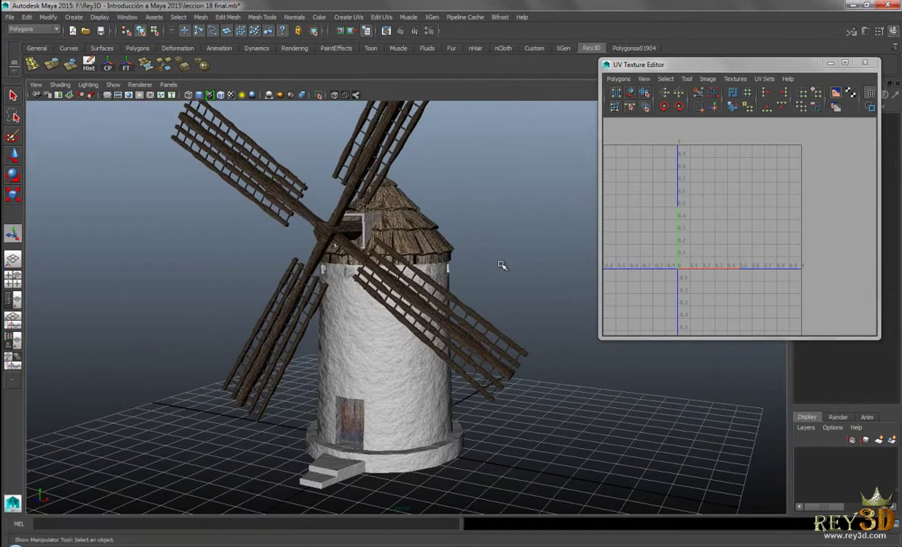
mouse_move(505, 279)
left_mouse_down("alt")
mouse_move(485, 252)
mouse_move(512, 239)
mouse_move(501, 238)
mouse_move(504, 223)
left_mouse_up("alt")
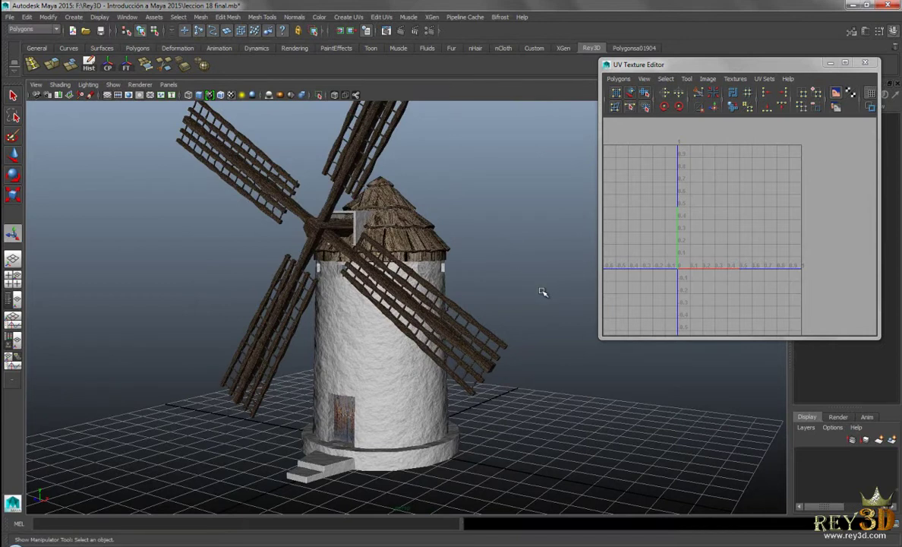
mouse_move(543, 292)
left_mouse_down("alt")
mouse_move(482, 281)
mouse_move(495, 287)
mouse_move(465, 271)
left_mouse_up("alt")
mouse_move(501, 195)
left_mouse_down("alt")
mouse_move(499, 241)
mouse_move(511, 227)
left_mouse_up("alt")
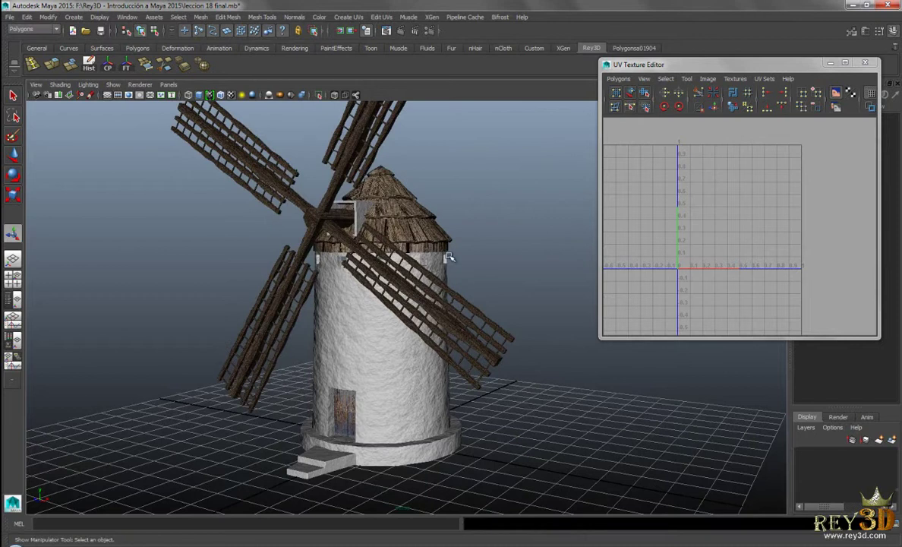
Close the UV editor, render a 960 x 540 Maya Software test frame, then minimize Render View
left_click(865, 63)
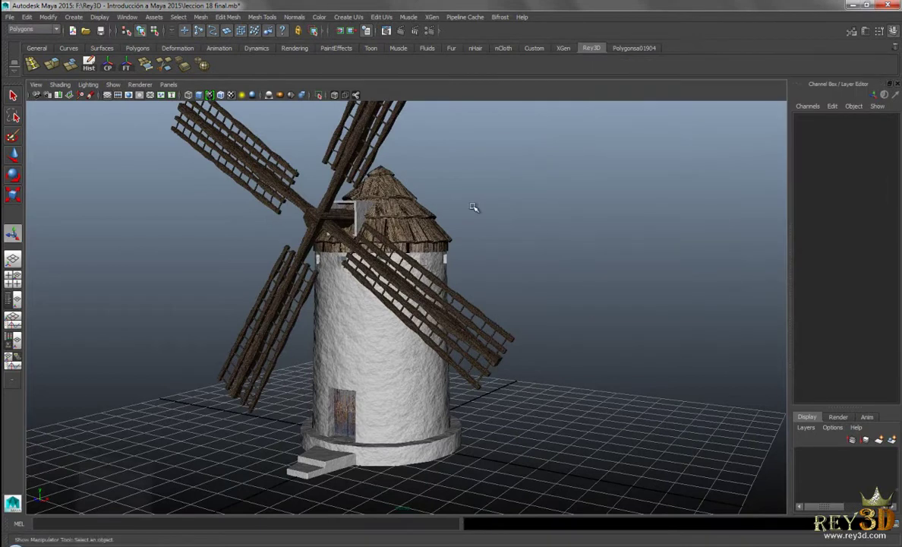
left_click_drag(473, 207, 511, 224, "alt")
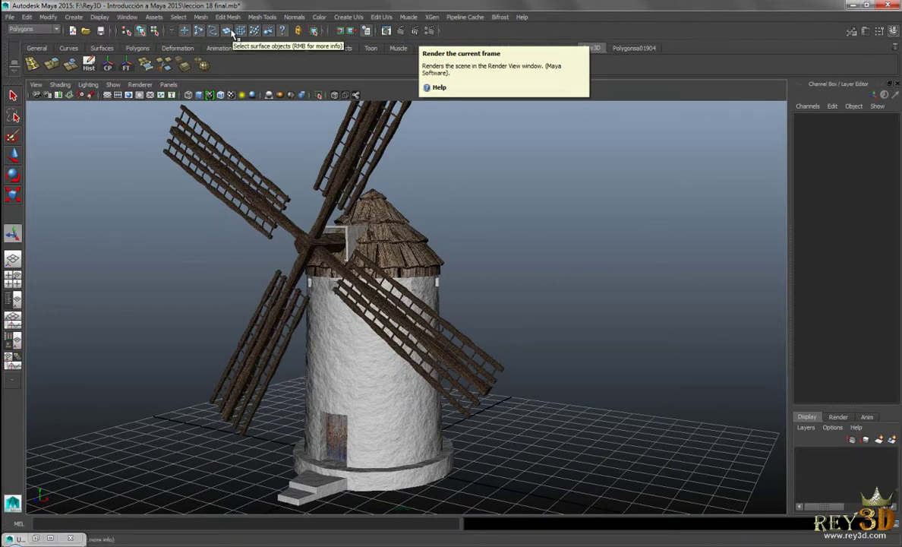
left_click(400, 32)
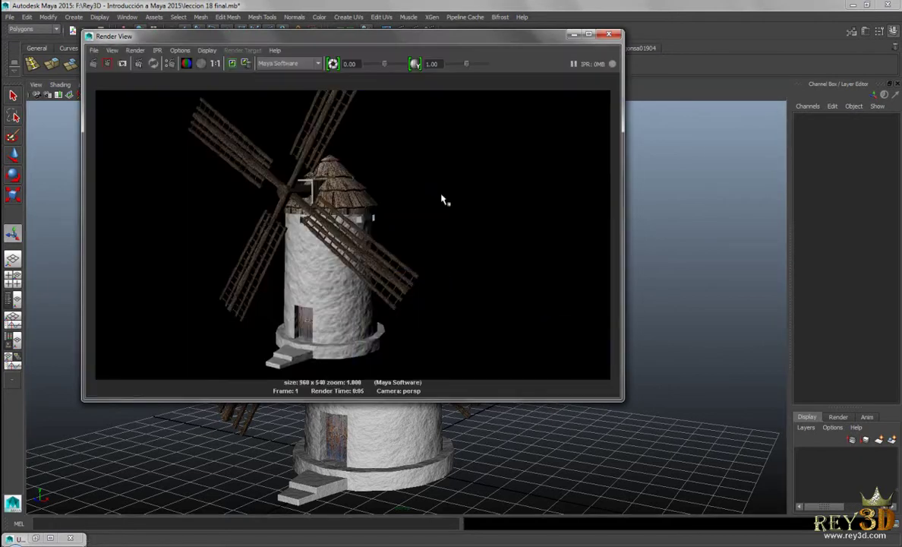
left_click_drag(413, 48, 456, 85)
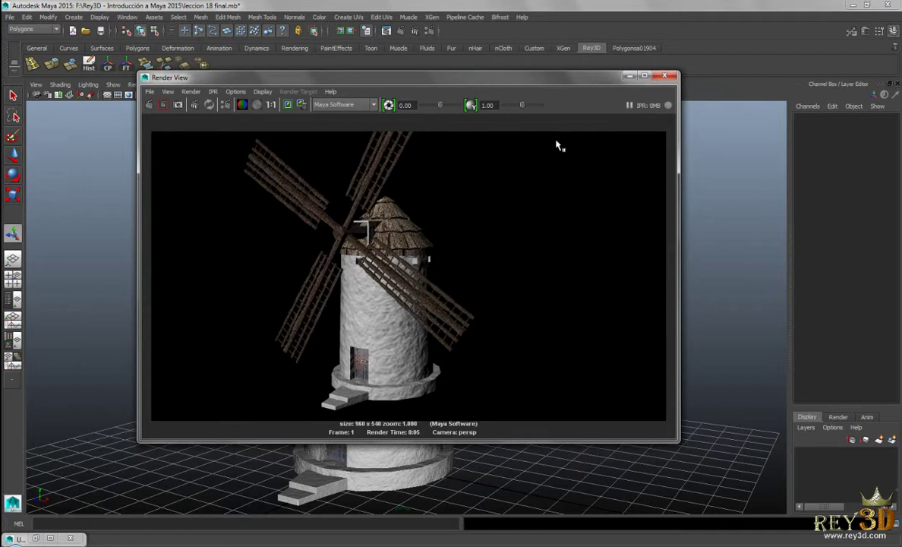
left_click(629, 75)
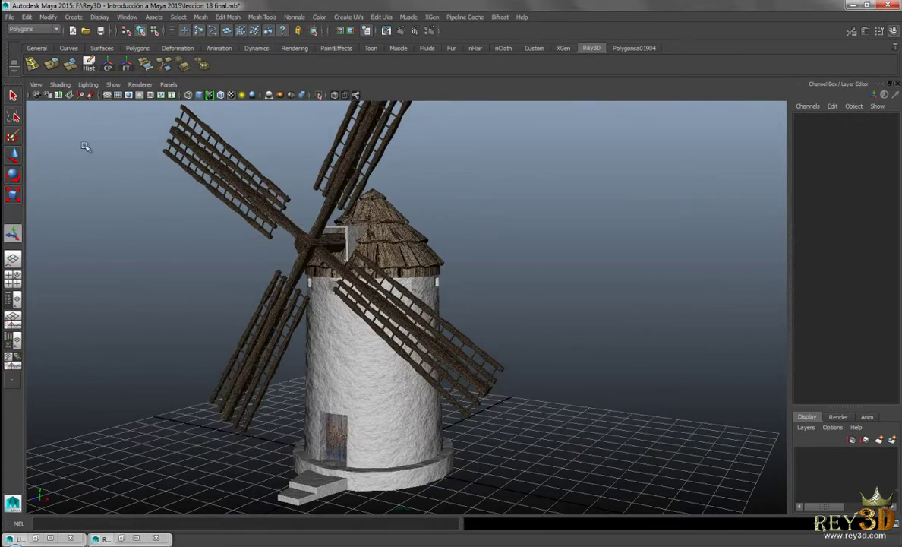
Turn on the Resolution Gate and dolly and orbit the camera to fit the windmill inside it
left_click(35, 85)
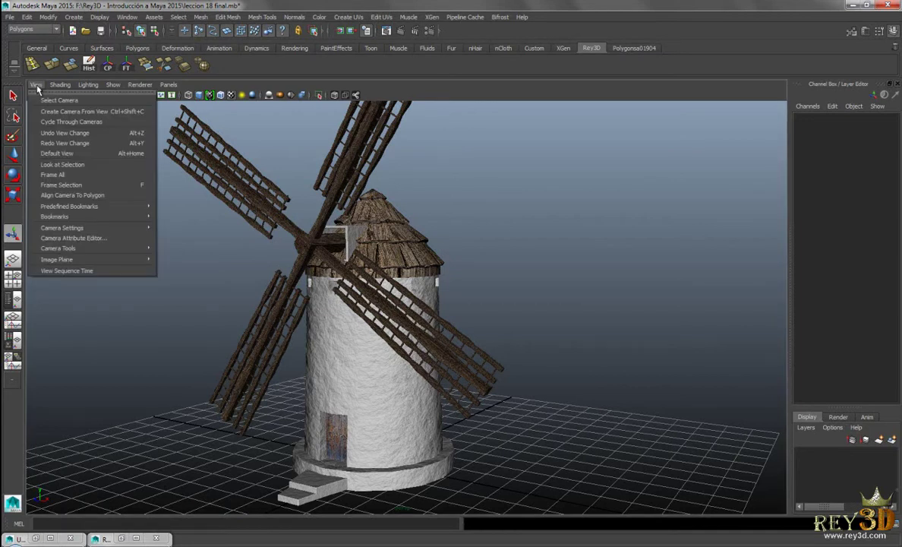
mouse_move(62, 228)
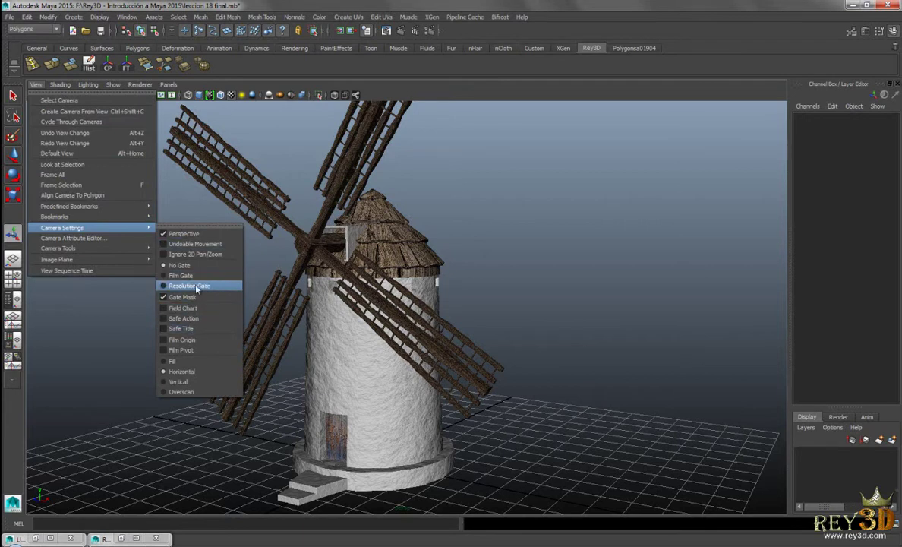
left_click(210, 288)
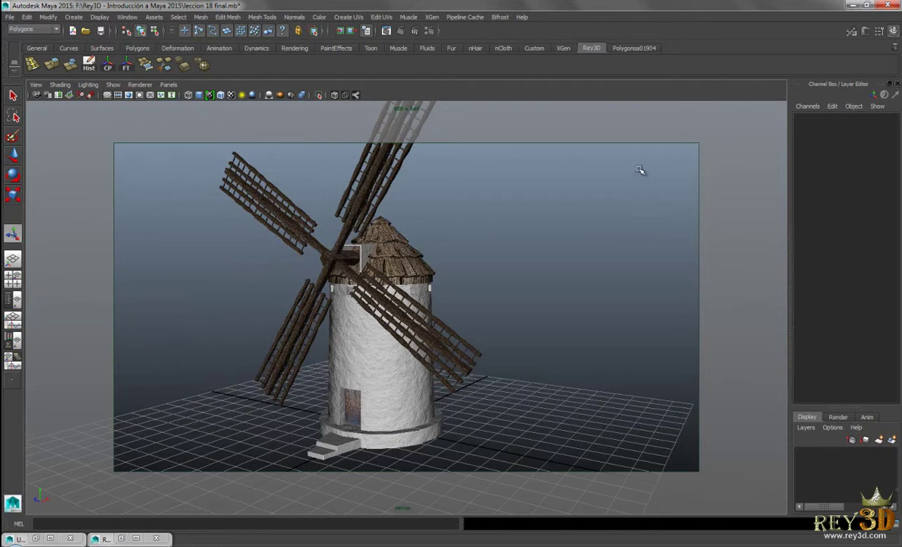
right_click_drag(561, 262, 491, 254, "alt")
mouse_move(269, 325)
left_mouse_down("alt")
mouse_move(355, 367)
mouse_move(334, 342)
left_mouse_up("alt")
Render the newly framed view with Maya Software and reposition the Render View window
left_click(400, 31)
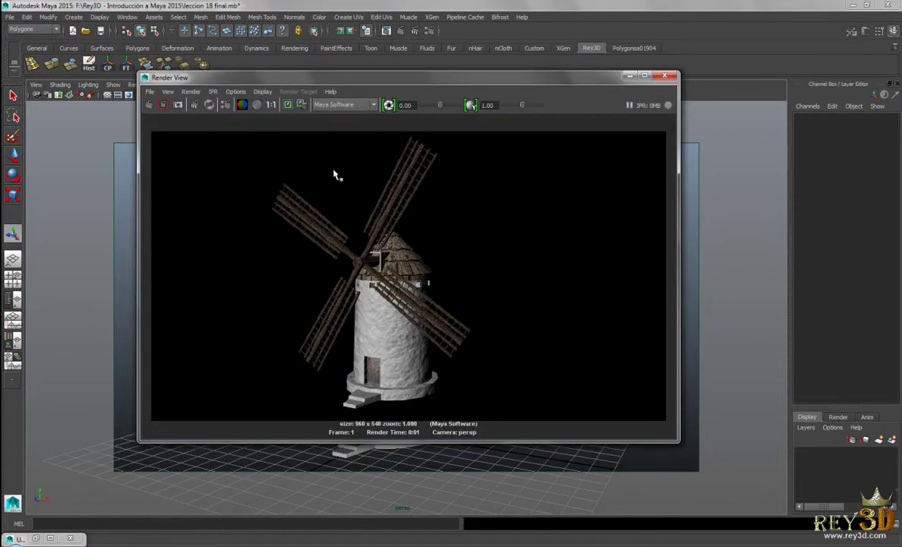
left_click_drag(356, 77, 342, 81)
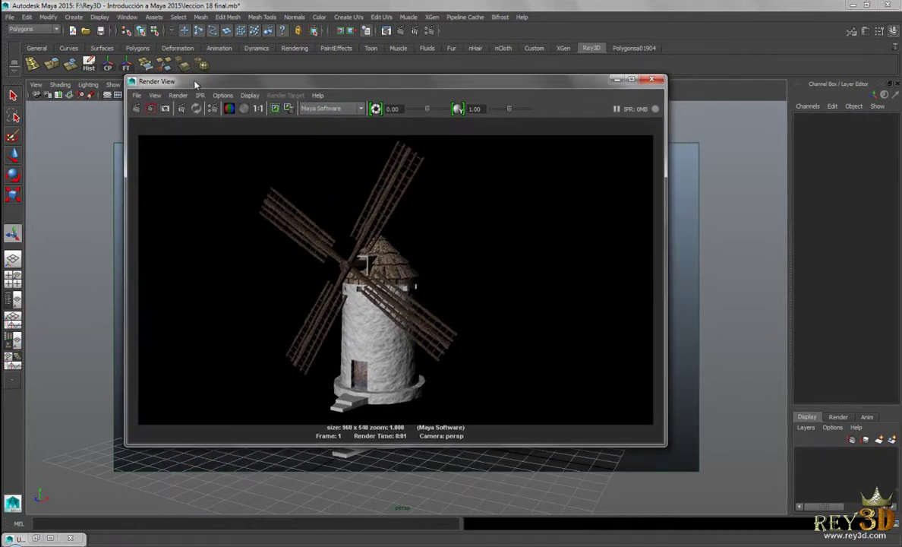
left_click_drag(195, 85, 187, 86)
left_click_drag(426, 96, 414, 97)
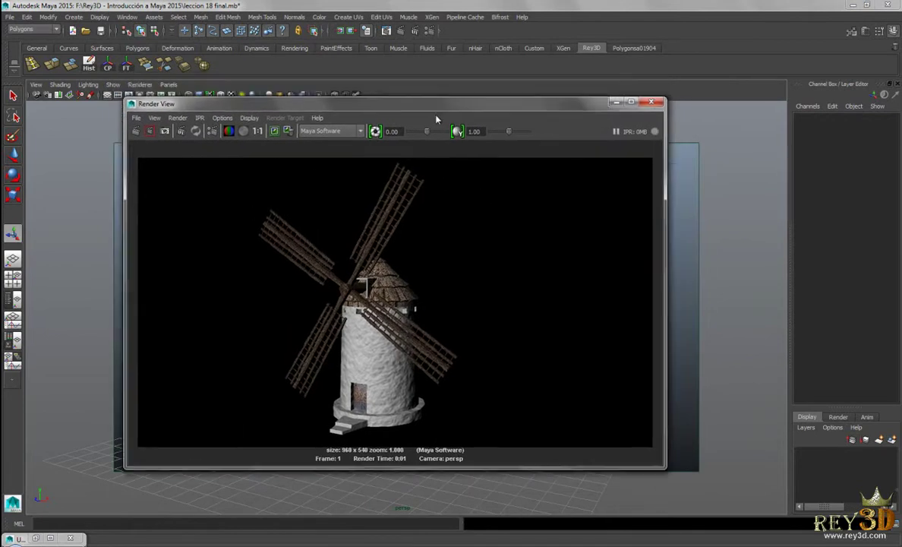
Change the Render View's renderer from Maya Software to mental ray
left_click(347, 115)
left_click(347, 115)
left_click(347, 115)
left_click(332, 119)
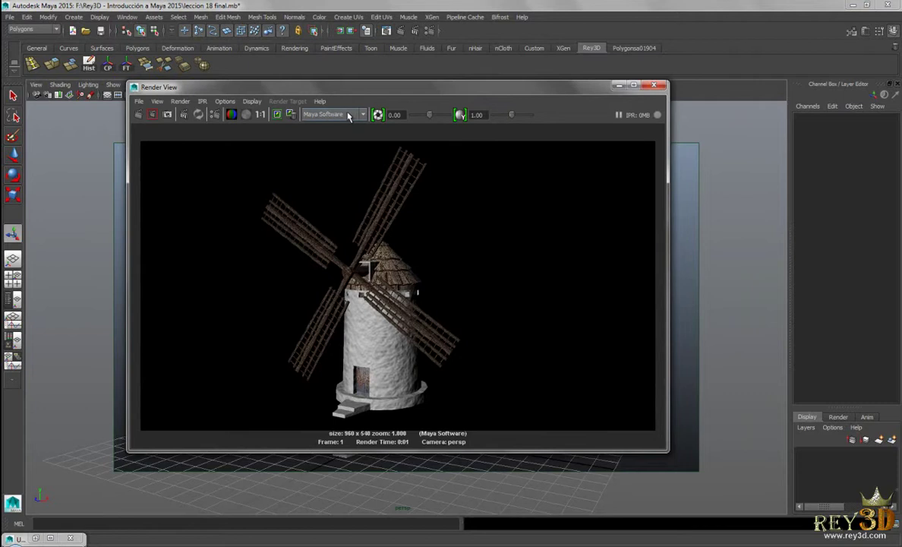
left_click(349, 116)
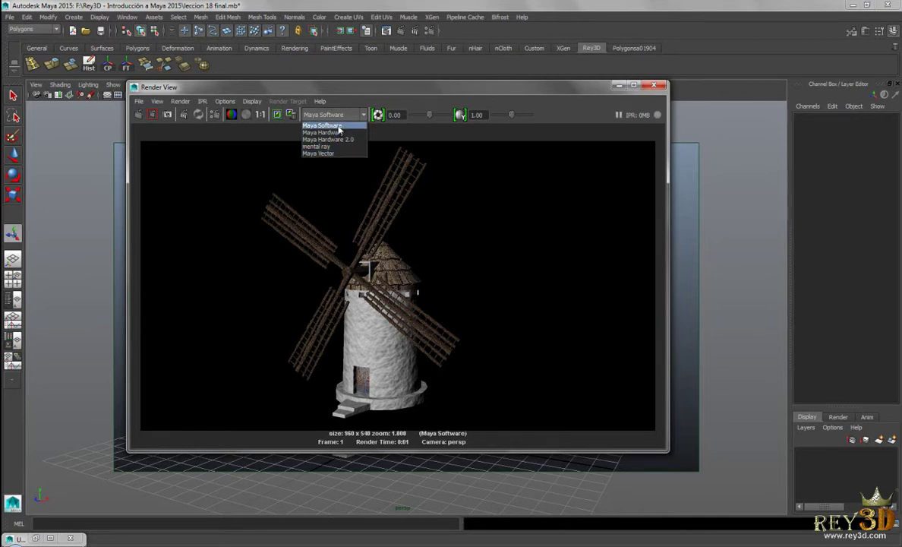
left_click(333, 126)
left_click(342, 115)
left_click(344, 127)
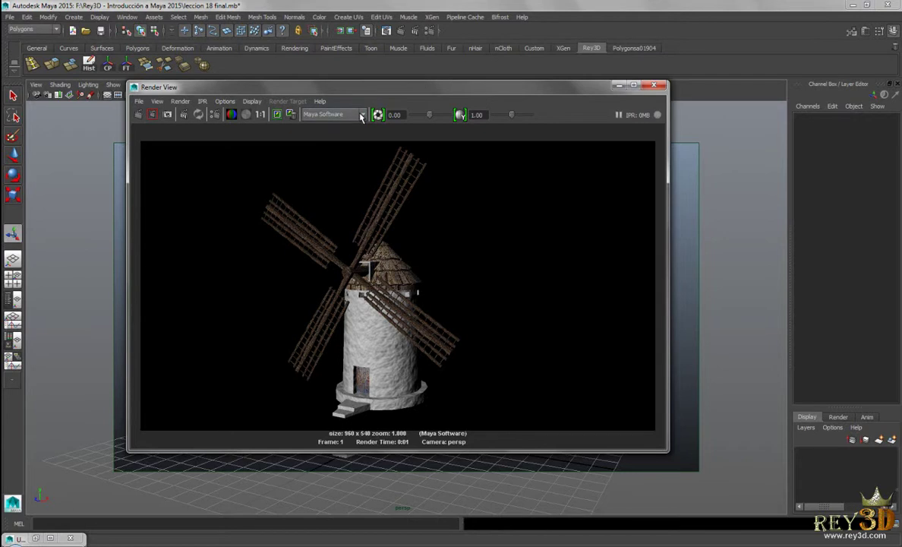
left_click(334, 114)
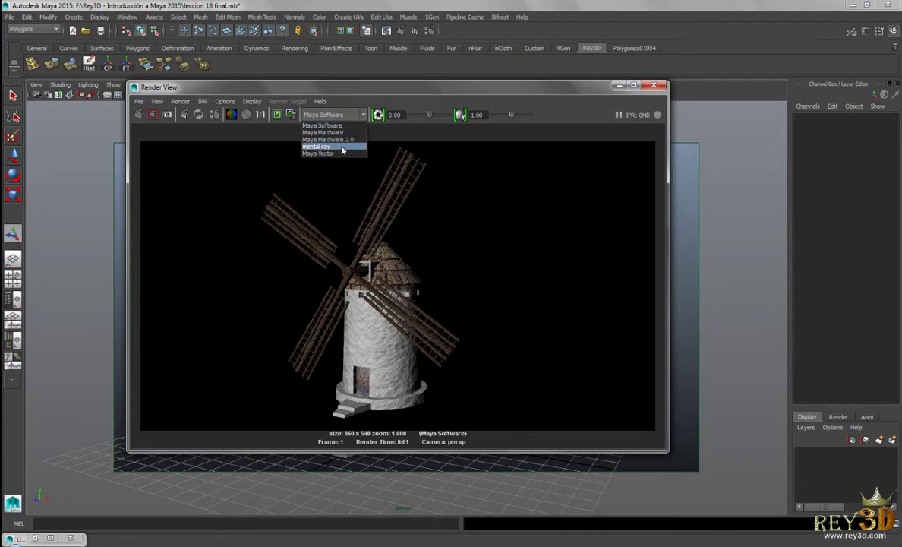
left_click(347, 115)
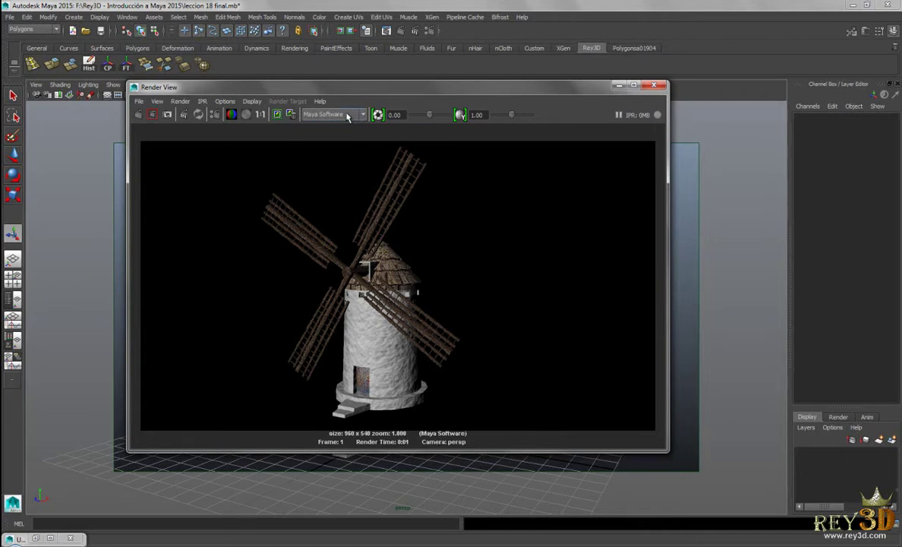
left_click(347, 118)
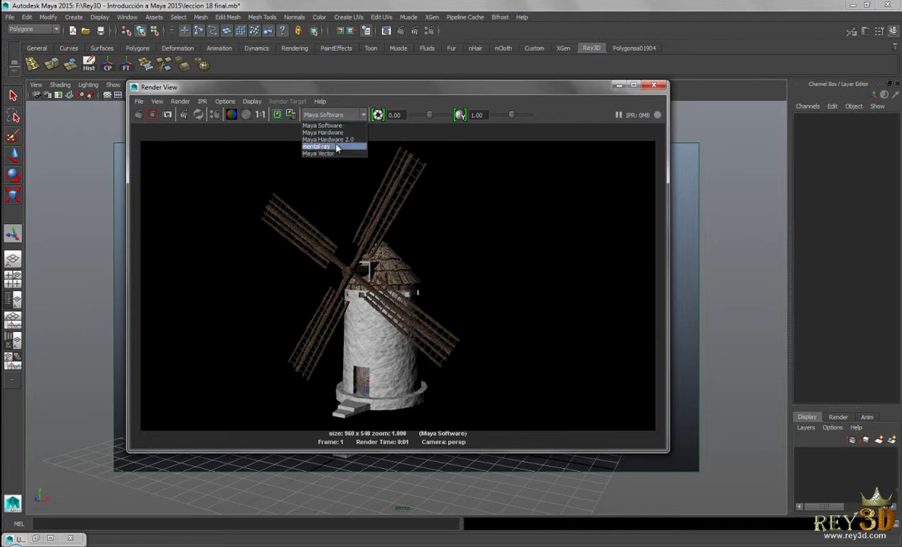
left_click(336, 146)
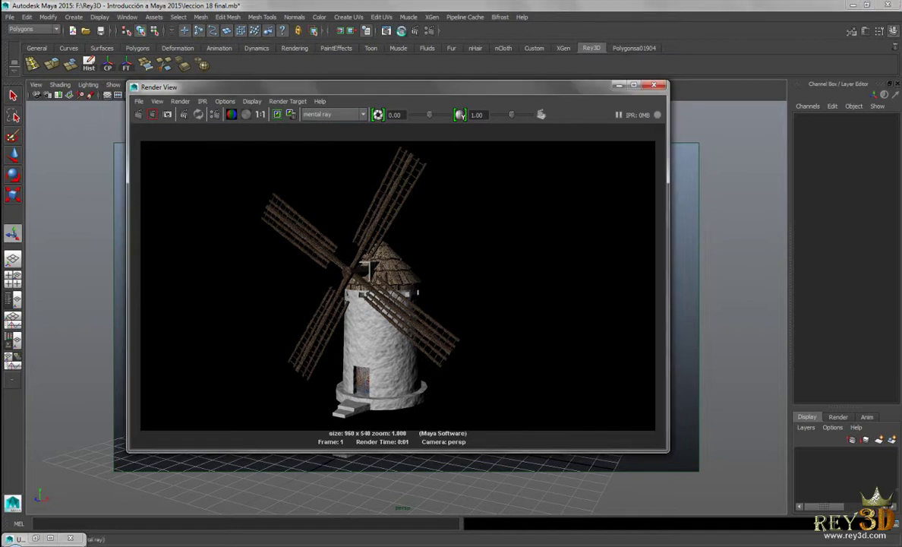
Re-render the windmill in mental ray (960 x 540, 0:04) and zoom out on the image
left_click(386, 31)
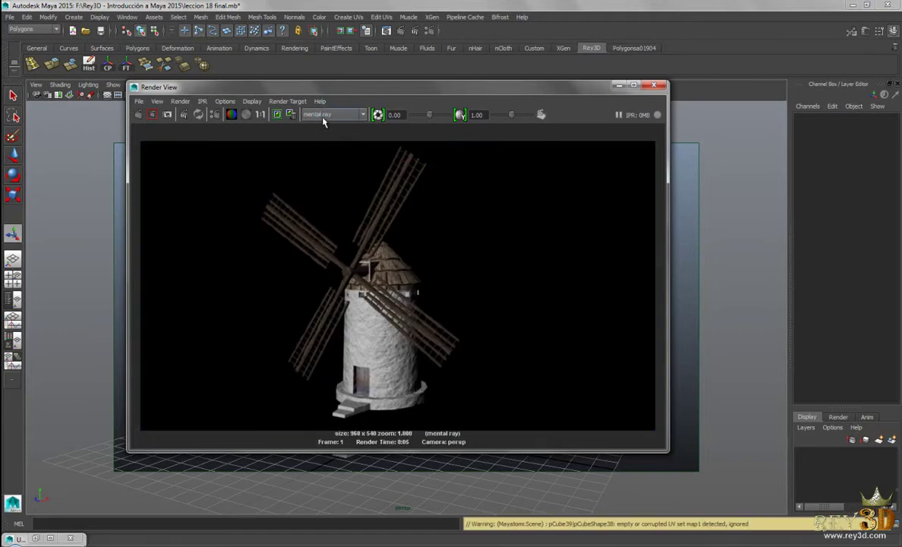
left_click(137, 114)
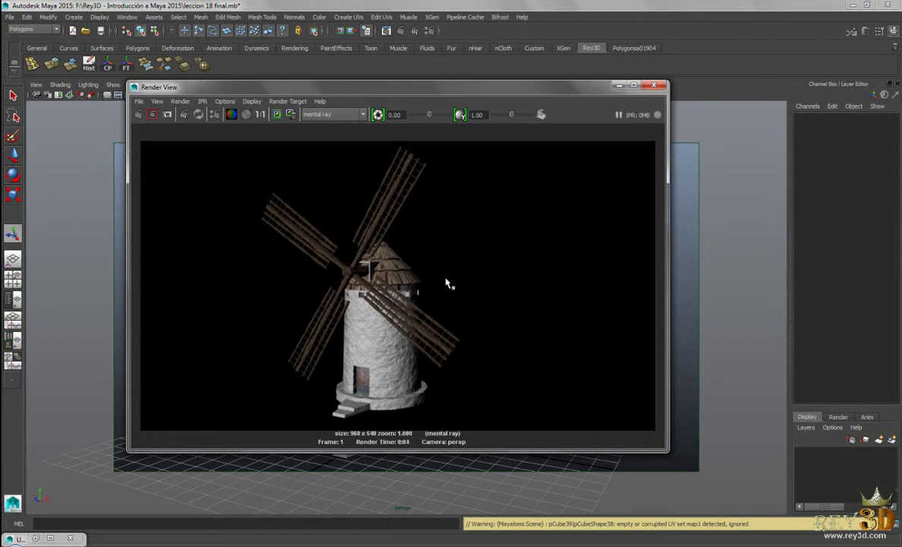
mouse_move(426, 265)
right_mouse_down("alt")
mouse_move(196, 260)
mouse_move(325, 283)
mouse_move(453, 283)
mouse_move(189, 283)
right_mouse_up("alt")
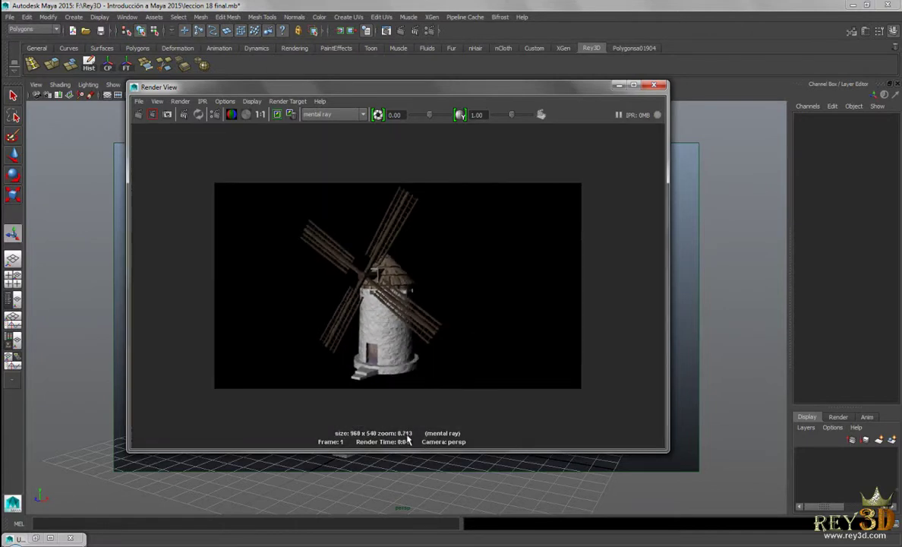
mouse_move(408, 439)
right_mouse_down("alt")
mouse_move(574, 308)
mouse_move(473, 308)
mouse_move(401, 287)
mouse_move(582, 322)
mouse_move(520, 276)
mouse_move(497, 331)
mouse_move(306, 243)
mouse_move(599, 295)
mouse_move(430, 297)
mouse_move(529, 298)
mouse_move(460, 298)
mouse_move(600, 337)
mouse_move(296, 241)
mouse_move(530, 287)
mouse_move(317, 239)
right_mouse_up("alt")
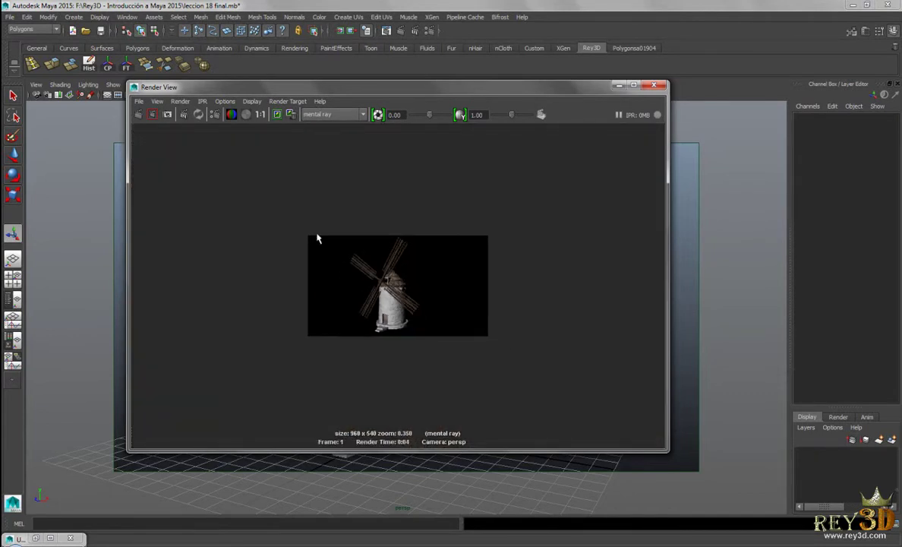
View the render at 1:1, toggle between alpha mask and RGB twice, then minimize Render View
left_click(261, 115)
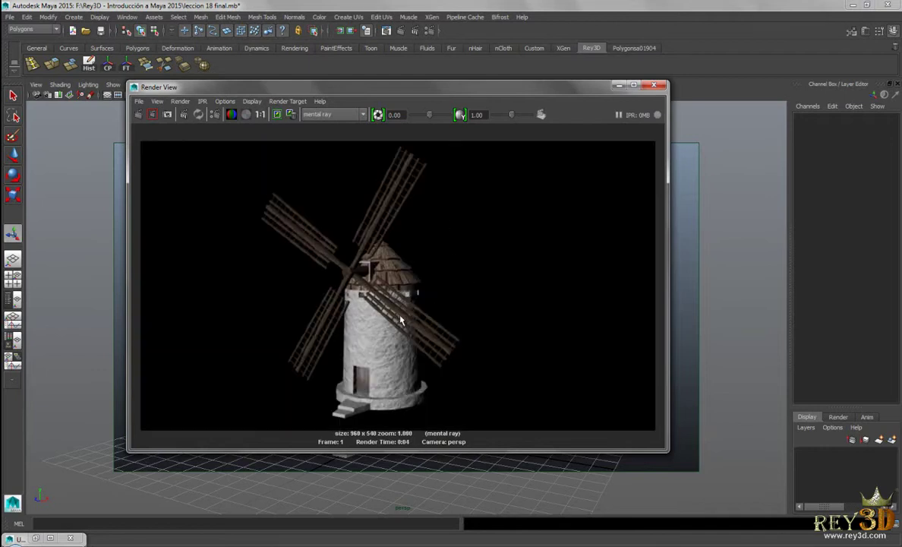
left_click(245, 114)
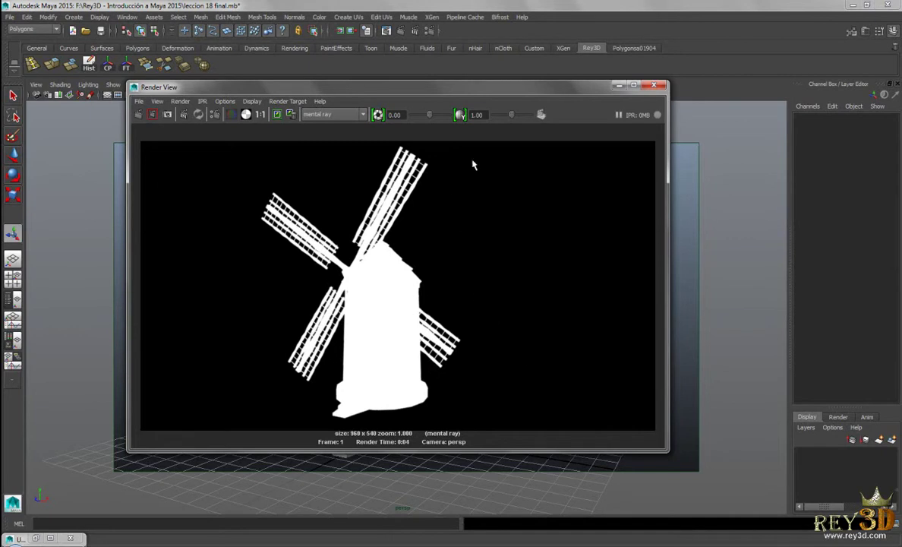
left_click(232, 115)
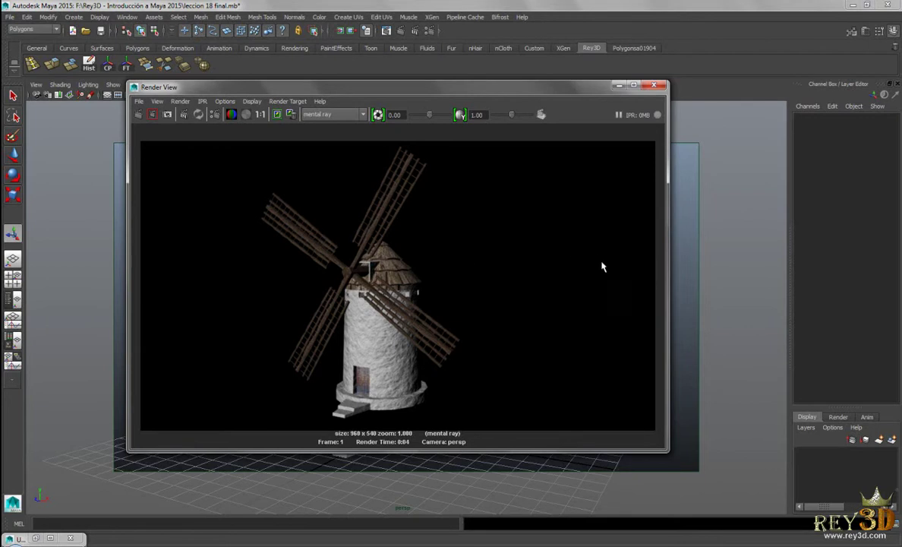
left_click(246, 114)
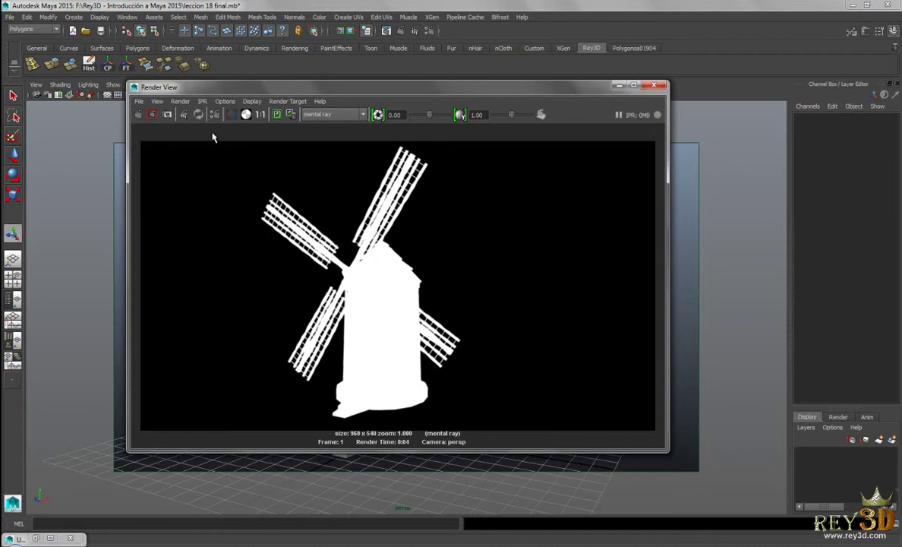
left_click(232, 114)
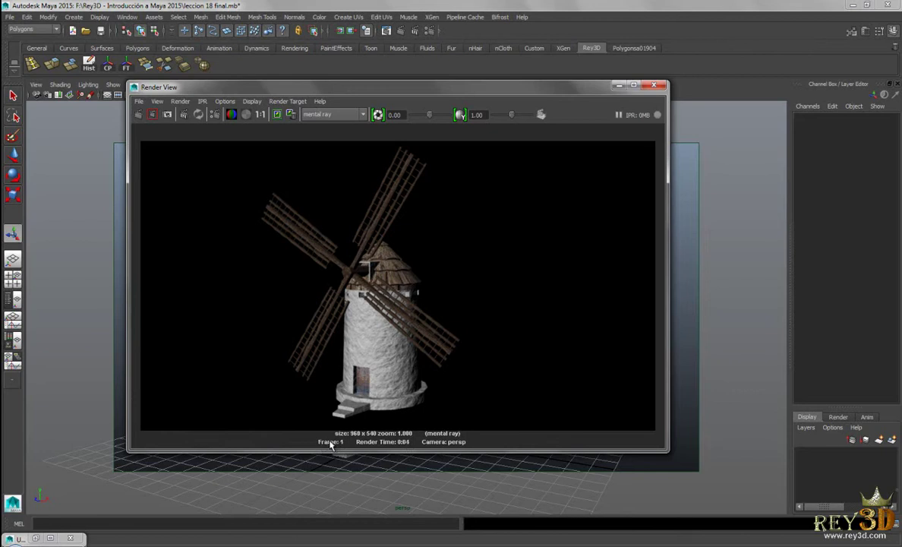
left_click(619, 84)
In the four-view layout, maximize the front view and recentre and zoom in on the windmill
key("space")
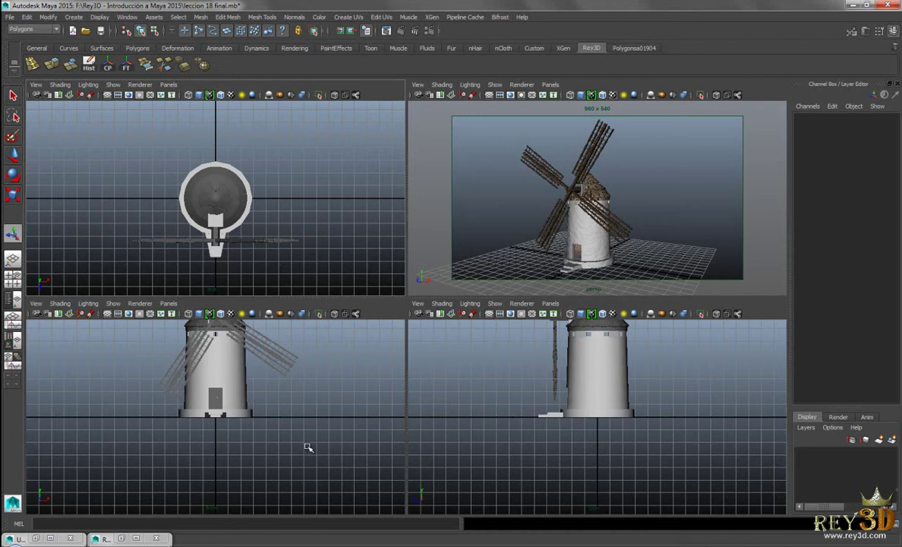
middle_click_drag(303, 445, 308, 453, "alt")
key("space")
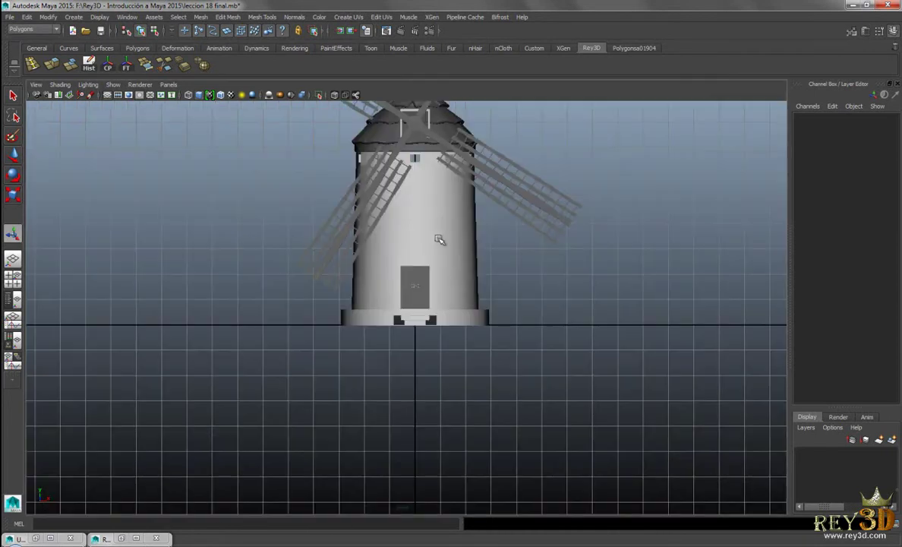
middle_click_drag(515, 232, 514, 317, "alt")
right_click_drag(515, 317, 548, 378, "alt")
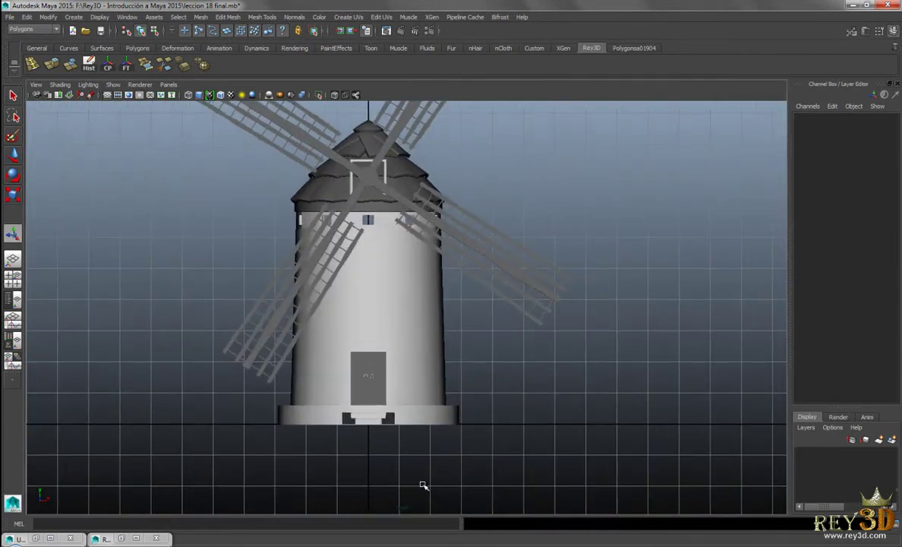
key("space")
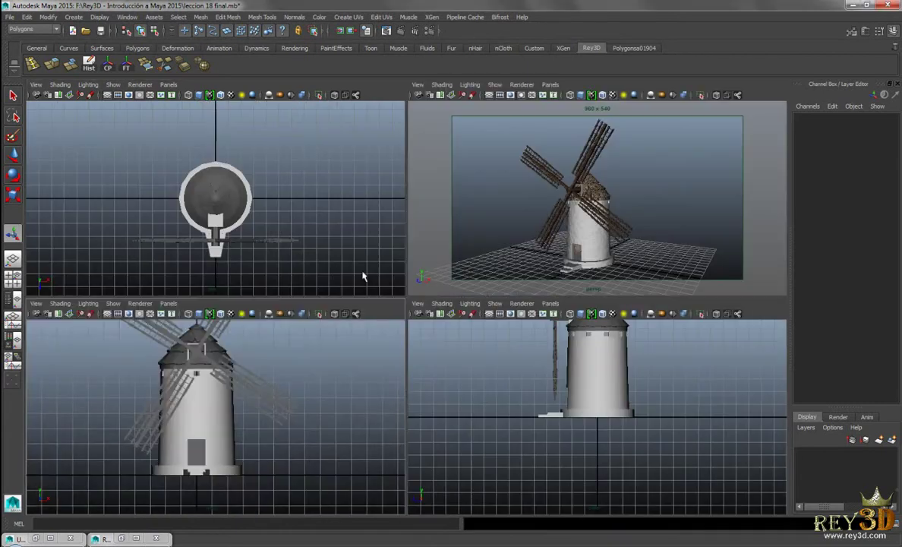
Recentre the windmill in the maximized top view, then dolly and orbit the perspective camera
key("space")
middle_click_drag(370, 278, 334, 284, "alt")
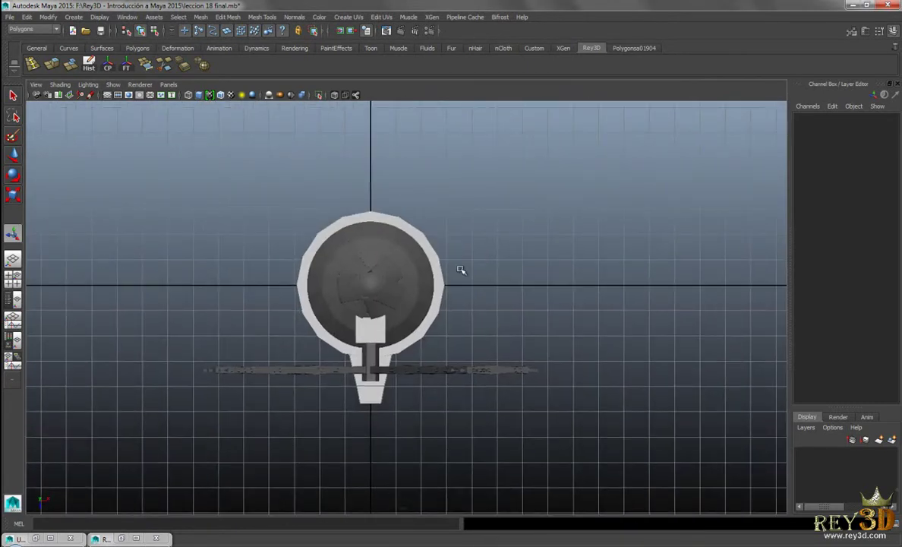
key("space")
key("space")
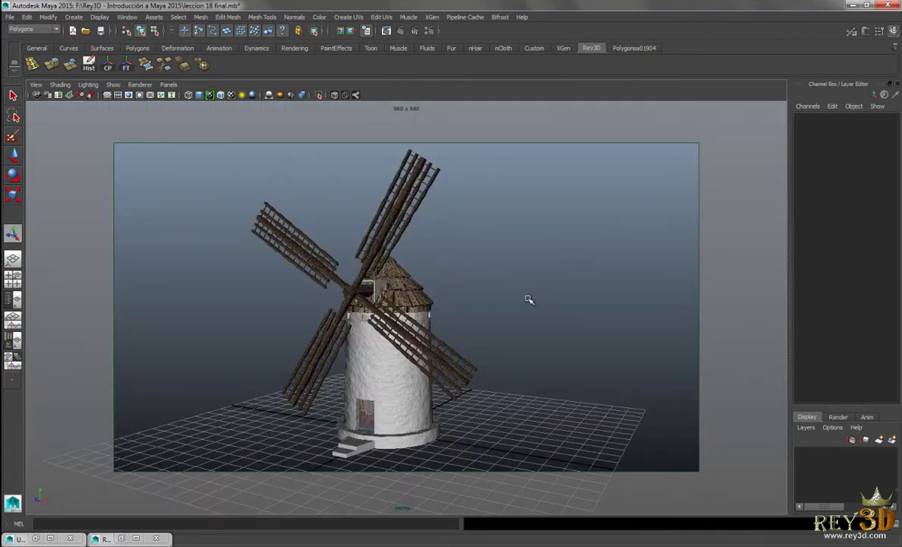
mouse_move(514, 297)
right_mouse_down("alt")
mouse_move(522, 296)
mouse_move(487, 270)
mouse_move(489, 278)
right_mouse_up("alt")
mouse_move(492, 276)
left_mouse_down("alt")
mouse_move(476, 276)
mouse_move(508, 278)
left_mouse_up("alt")
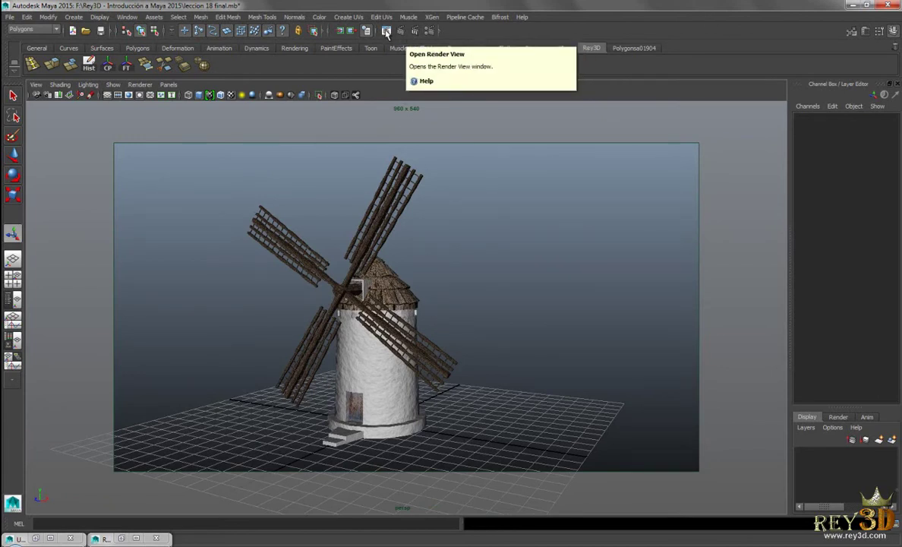
Reopen the Render View with the 960 x 540 mental ray windmill render and reposition its window
left_click(386, 31)
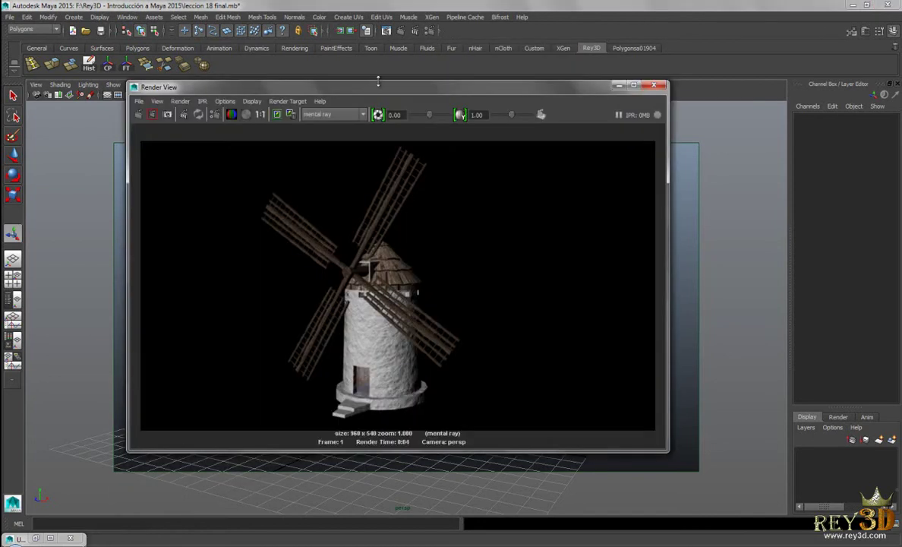
mouse_move(381, 90)
left_mouse_down()
mouse_move(374, 76)
mouse_move(391, 67)
left_mouse_up()
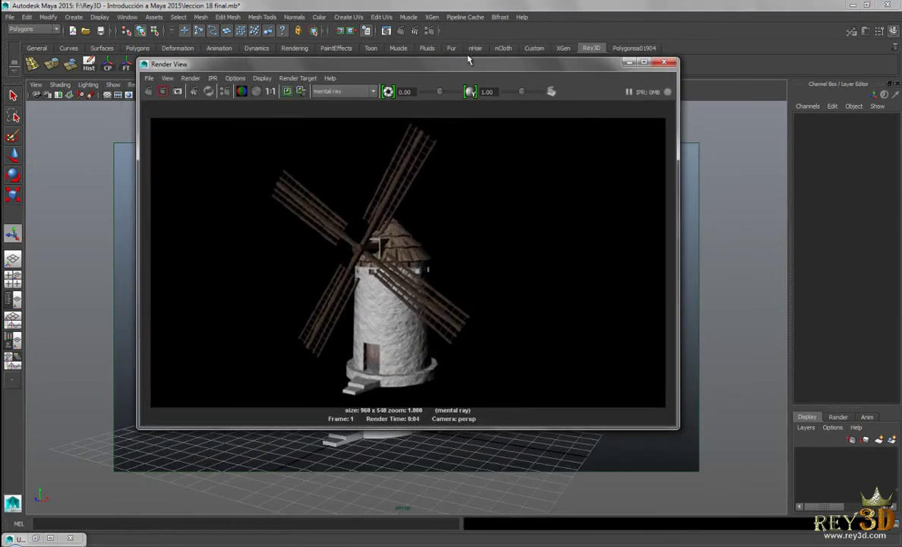
left_click_drag(469, 66, 480, 112)
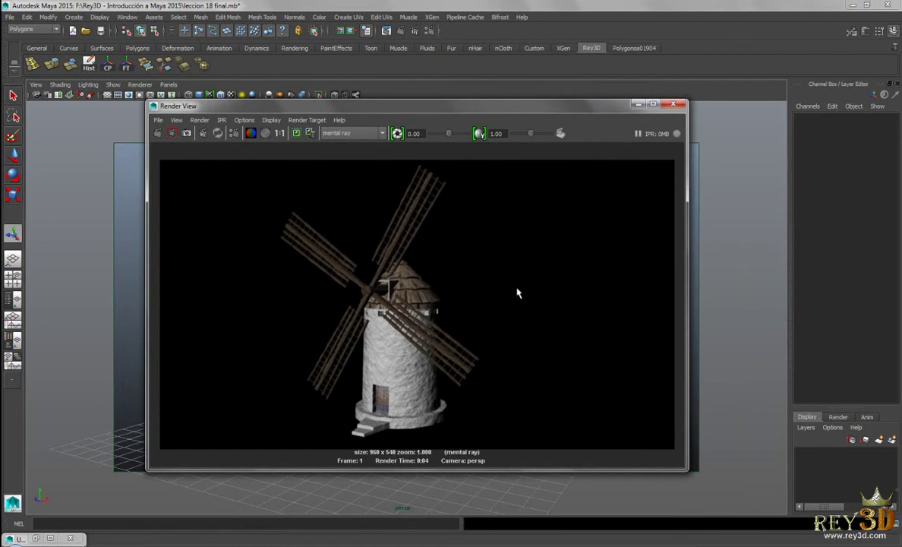